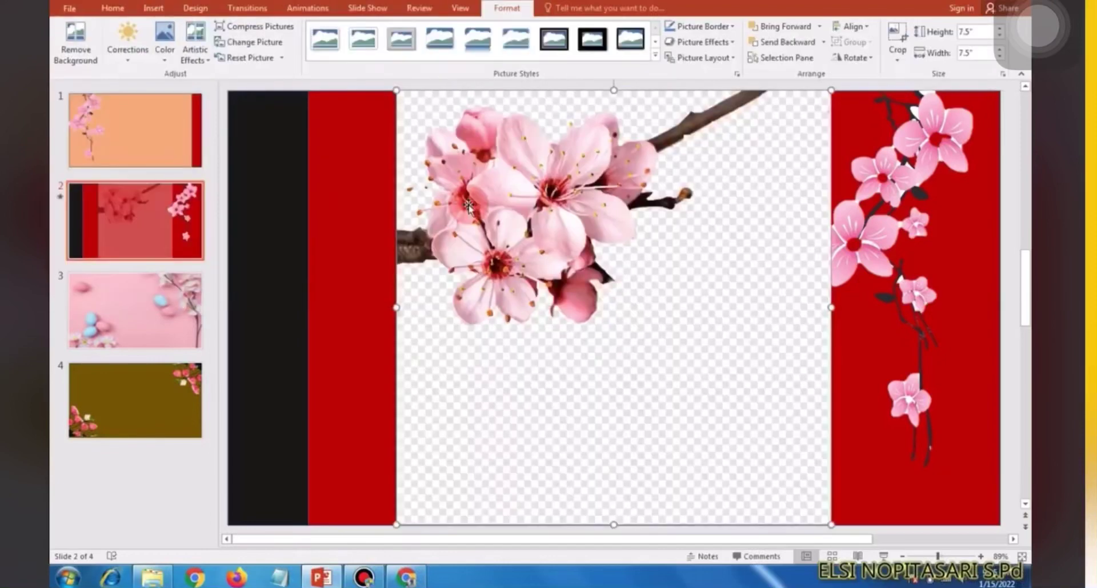
- Move the cherry-blossom picture on slide 2 toward the lower left
mouse_move(552, 250)
left_mouse_down()
mouse_move(549, 275)
mouse_move(503, 252)
left_mouse_up()
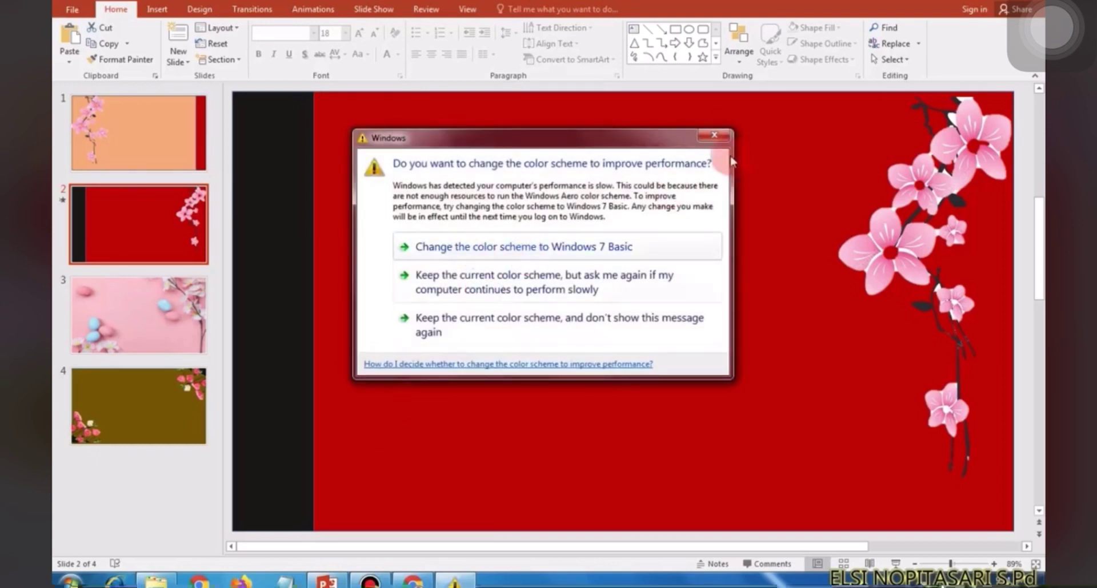
- Dismiss the colour-scheme prompt and settle the orchid branch slightly left and lower on the right edge
left_click(716, 136)
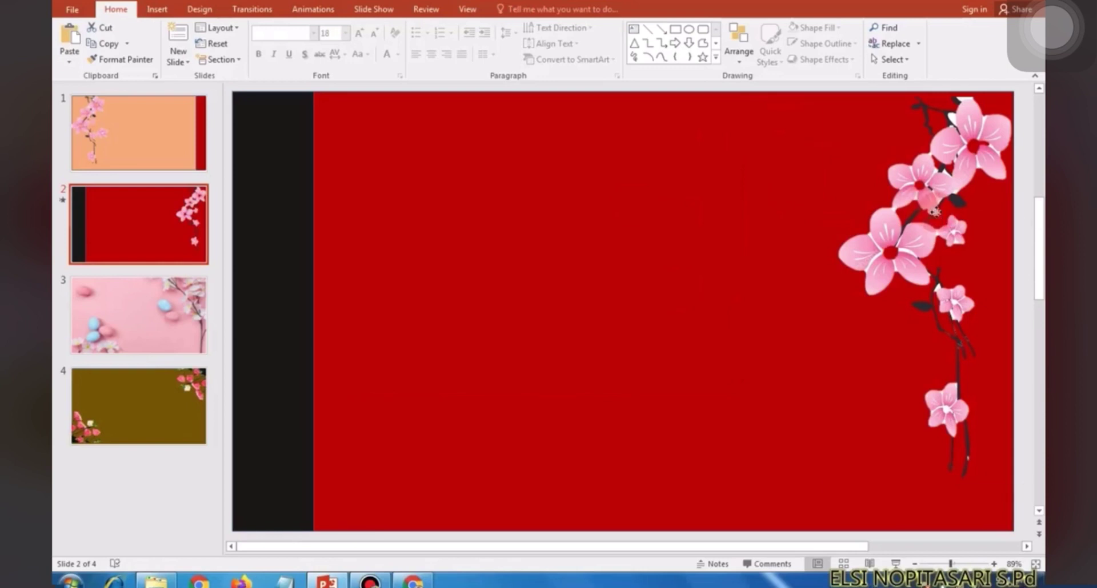
mouse_move(935, 212)
left_mouse_down()
mouse_move(792, 258)
mouse_move(813, 224)
mouse_move(667, 248)
mouse_move(708, 229)
mouse_move(763, 238)
left_mouse_up()
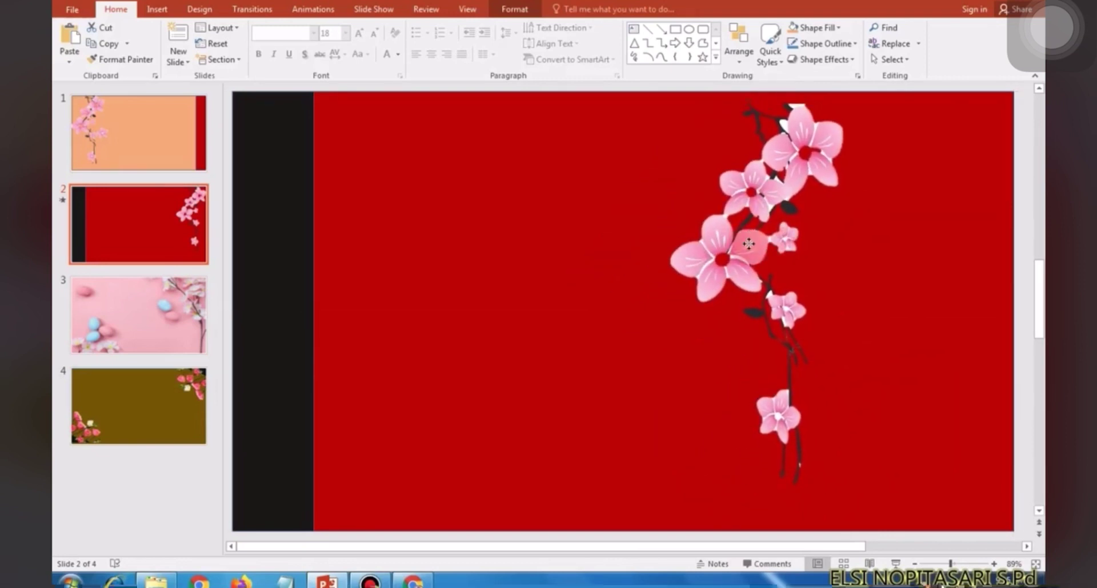
mouse_move(763, 238)
left_mouse_down()
mouse_move(749, 247)
mouse_move(892, 222)
left_mouse_up()
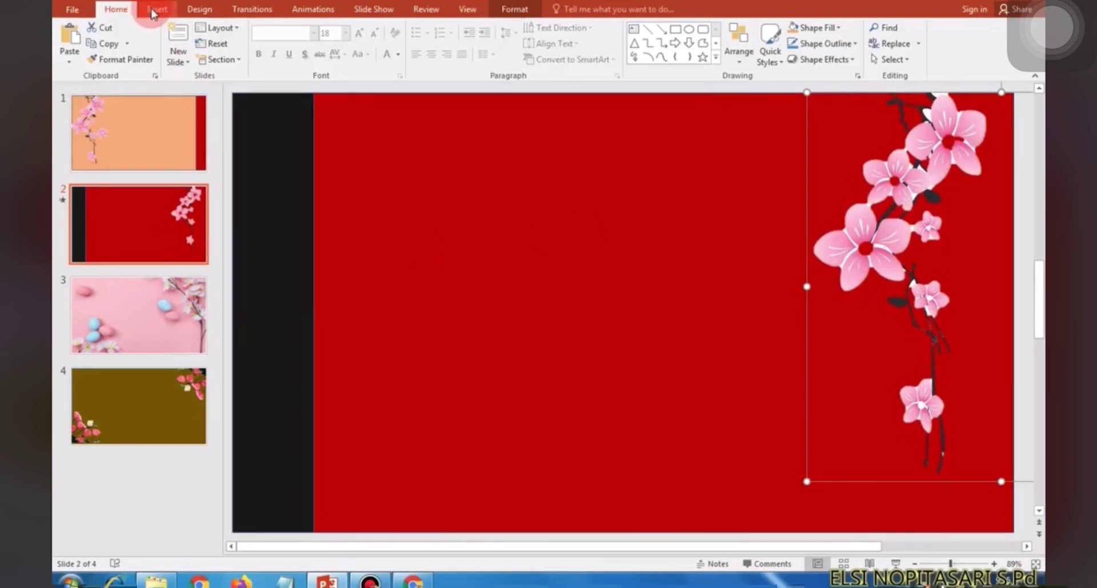
- Insert the cherry-blossom photo from the Pictures library onto slide 2
left_click(153, 10)
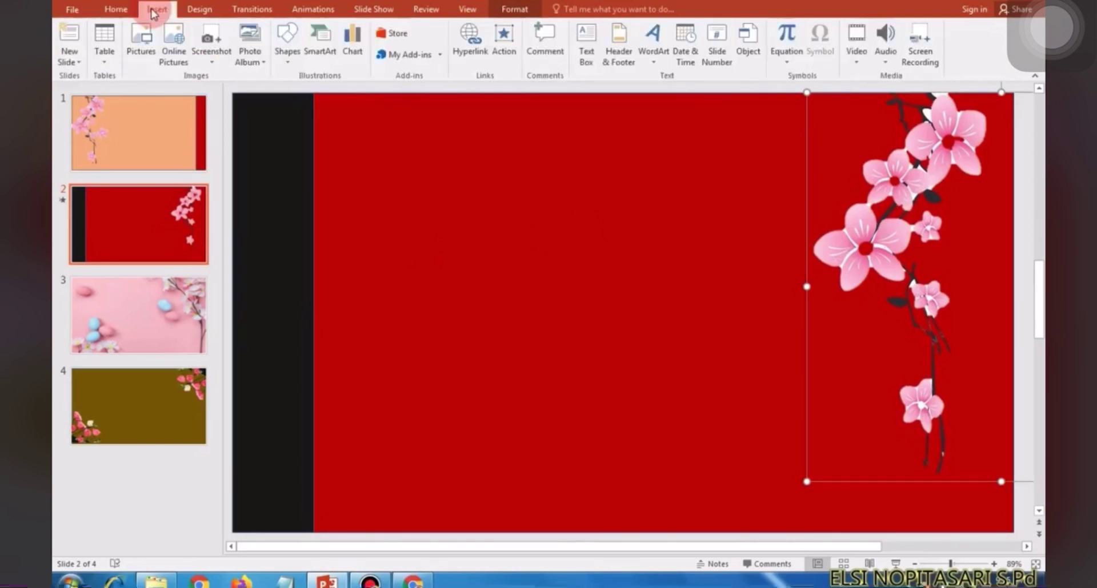
left_click(135, 56)
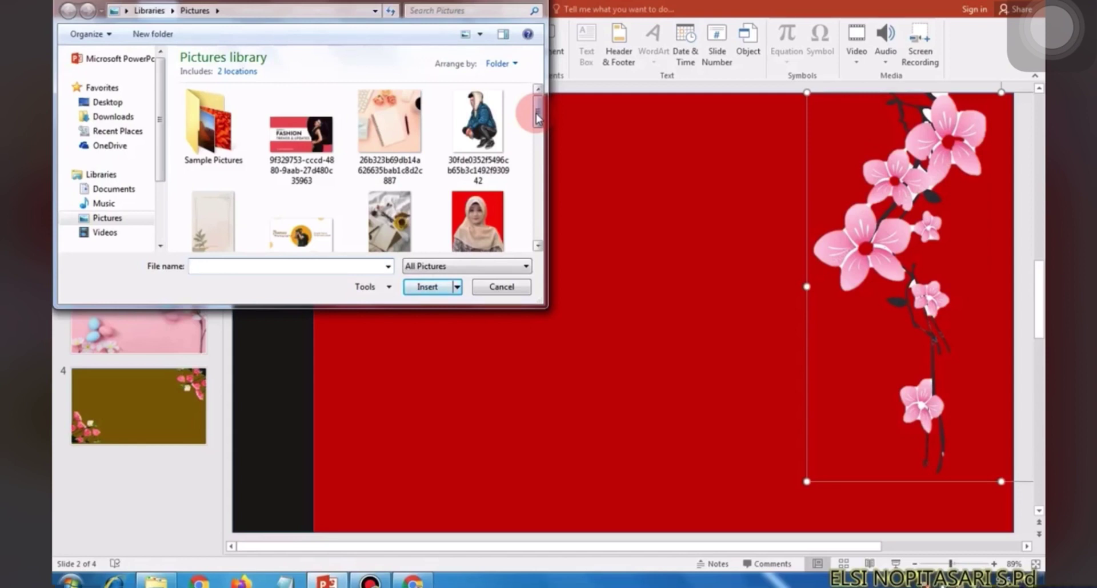
left_click_drag(537, 118, 537, 138)
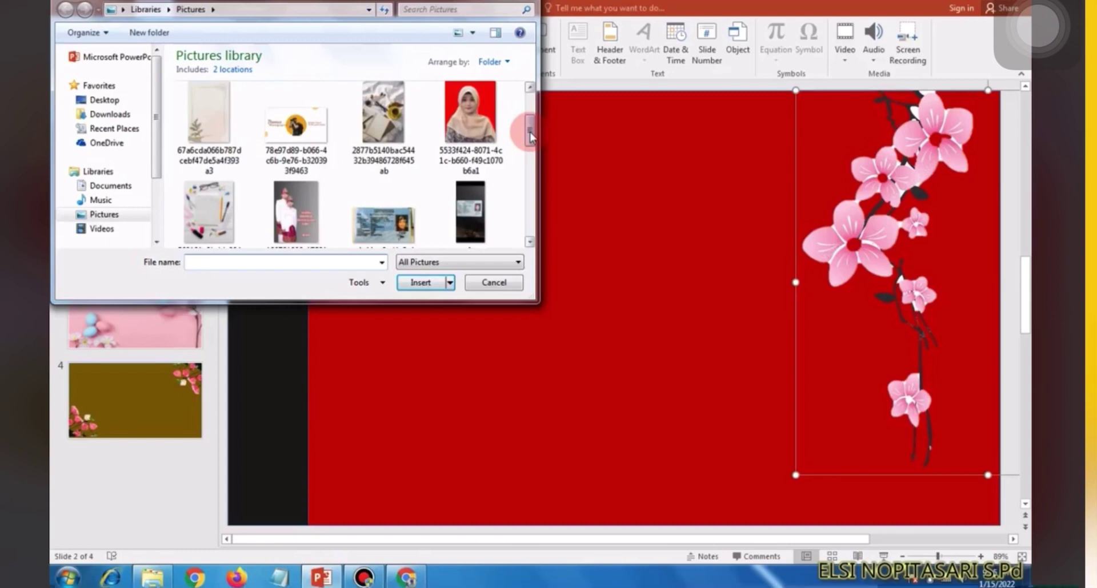
left_click_drag(530, 136, 538, 186)
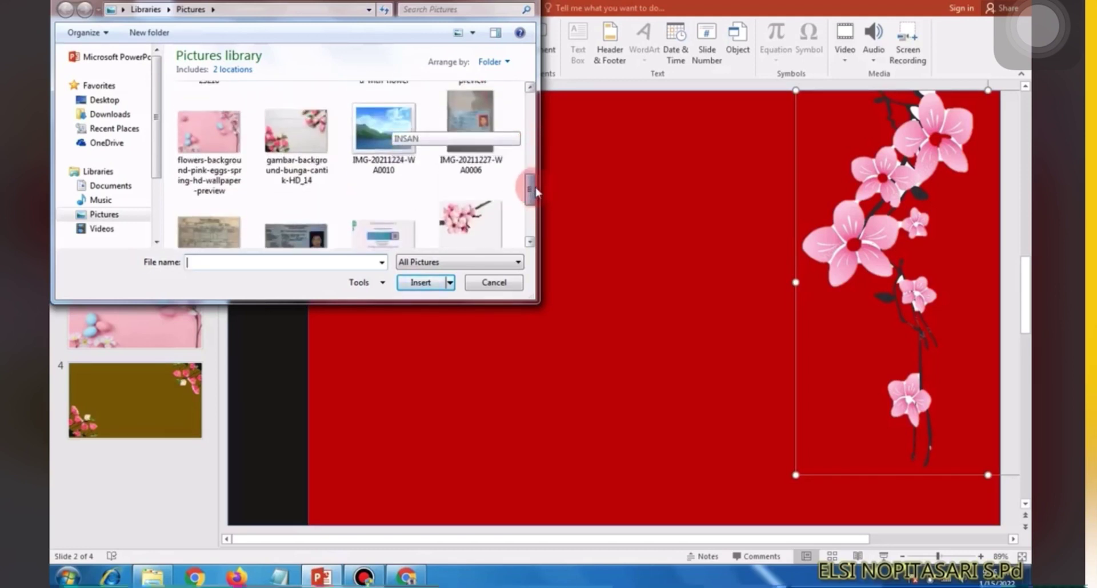
left_click_drag(538, 186, 532, 194)
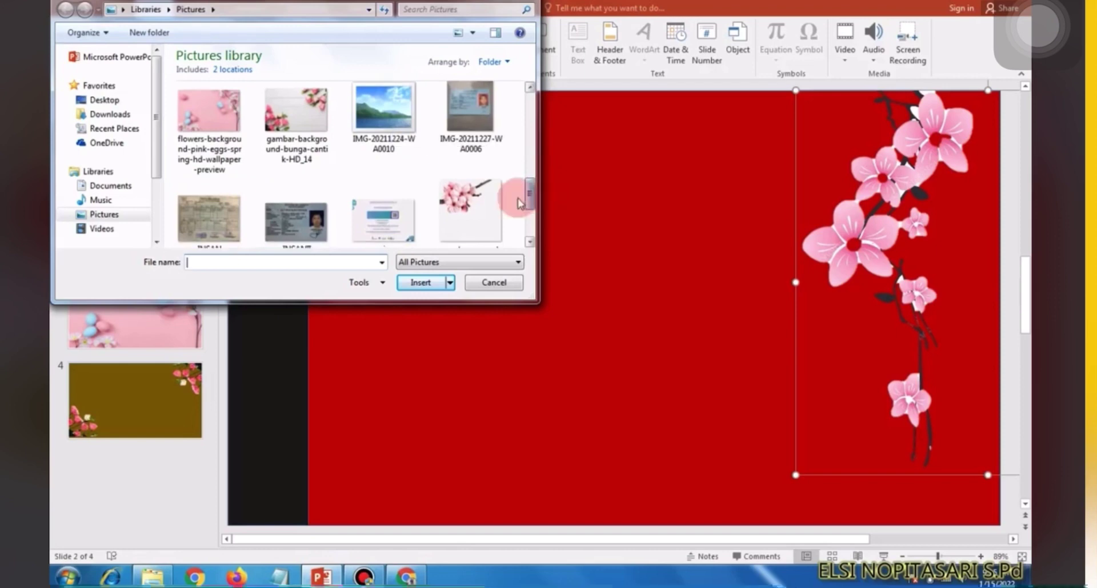
double_click(470, 210)
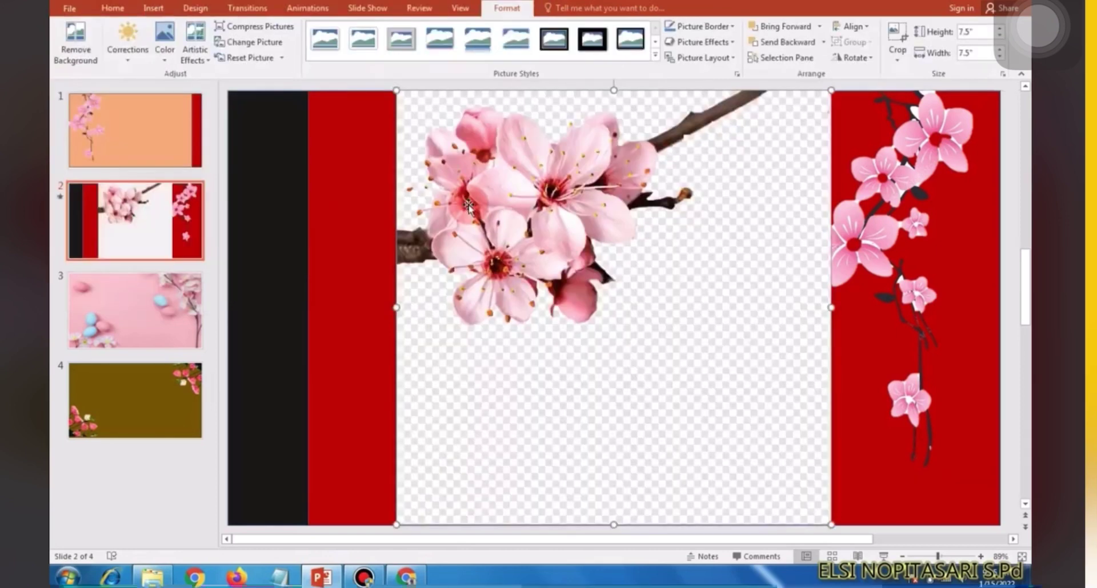
- Shift the cherry-blossom photo left and start removing its background
mouse_move(553, 251)
left_mouse_down()
mouse_move(515, 318)
mouse_move(504, 251)
left_mouse_up()
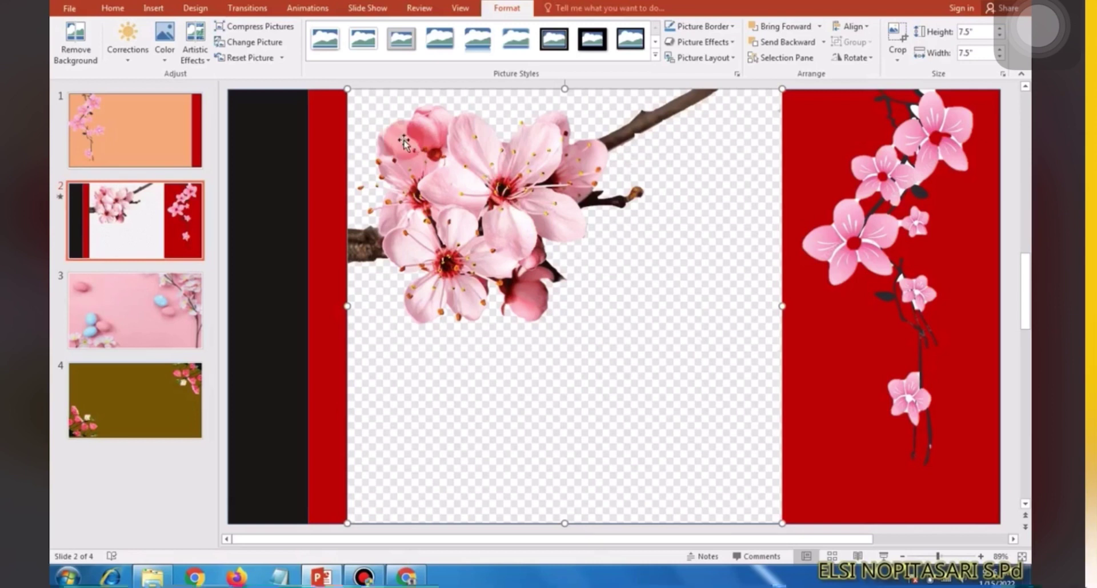
left_click(84, 67)
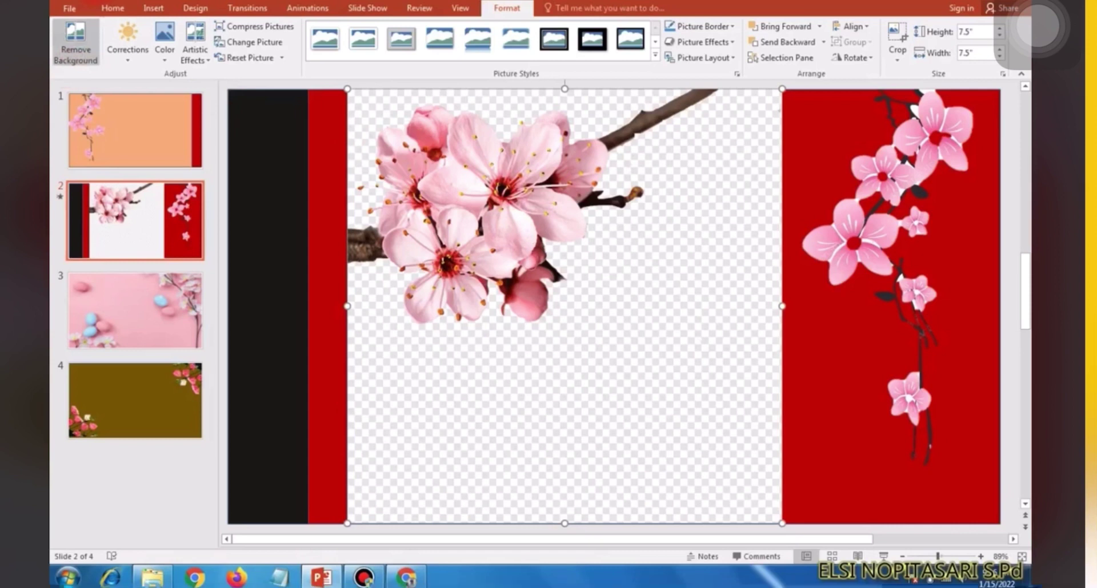
- Widen the background-removal keep area to cover the whole blossom cluster and branch
left_click(77, 57)
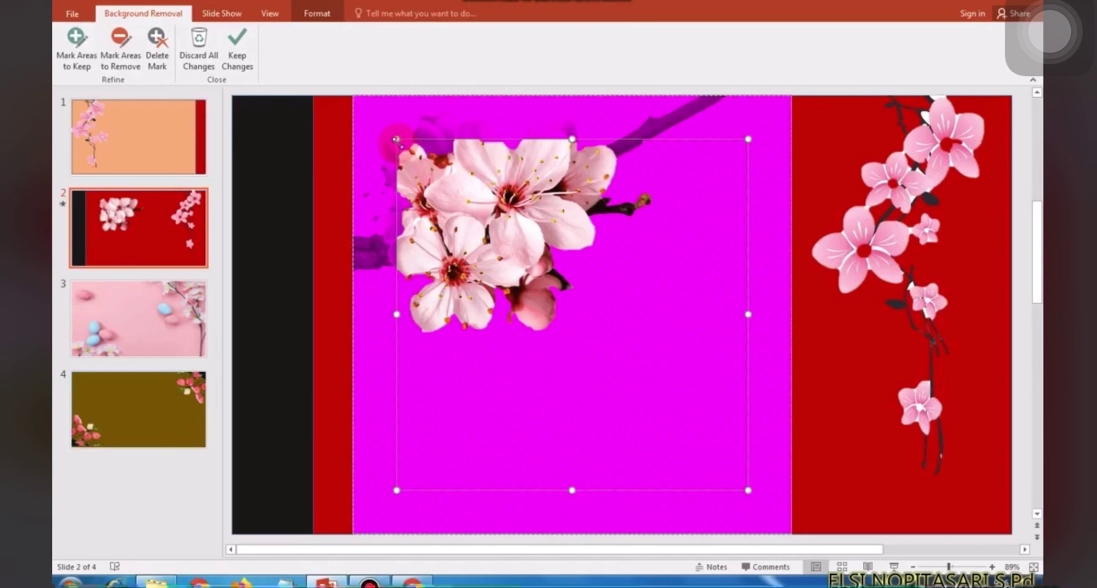
mouse_move(395, 138)
left_mouse_down()
mouse_move(352, 103)
mouse_move(353, 85)
left_mouse_up()
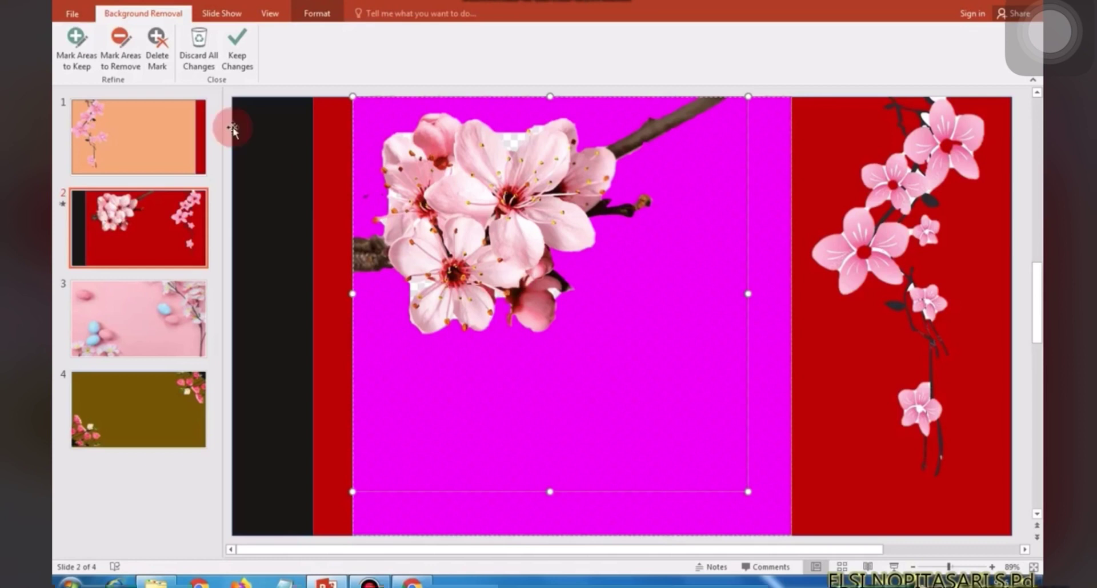
left_click(76, 45)
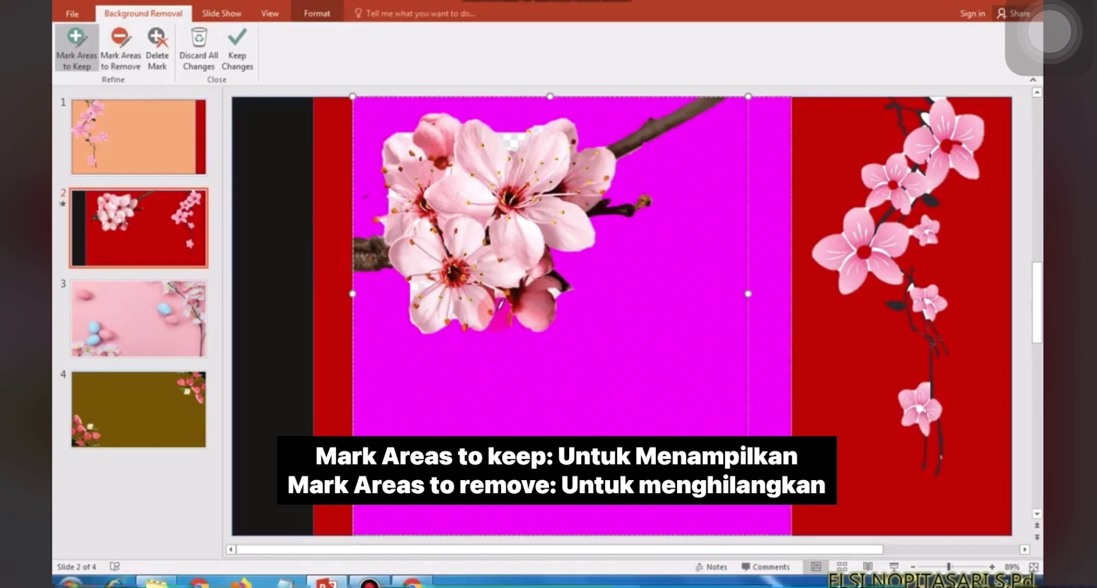
- Keep the lower petal, mark the branch tip, left branch and stray stem for removal, and apply
left_click_drag(500, 305, 503, 294)
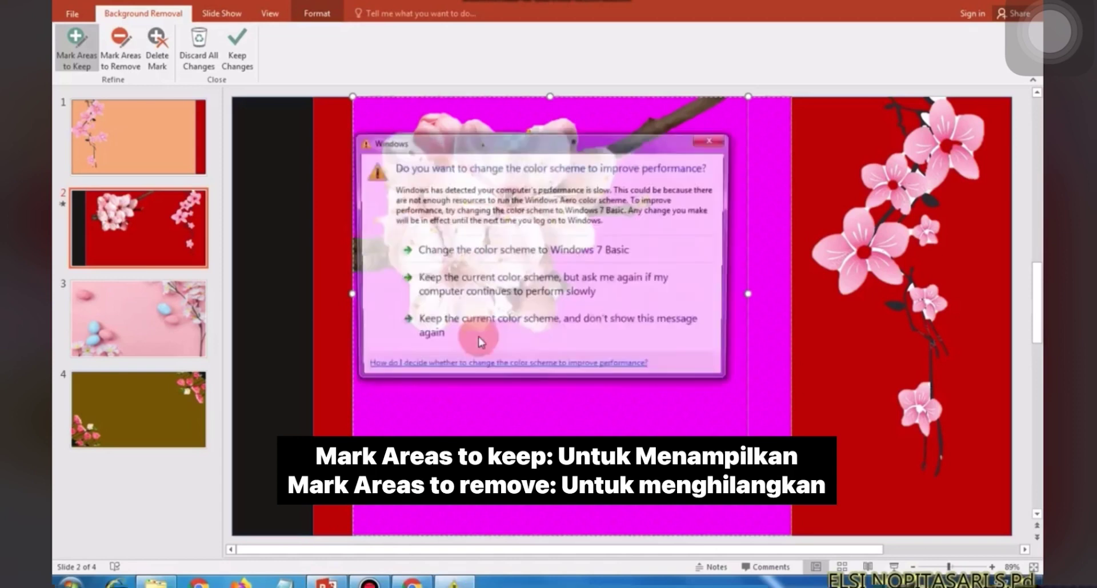
left_click(708, 143)
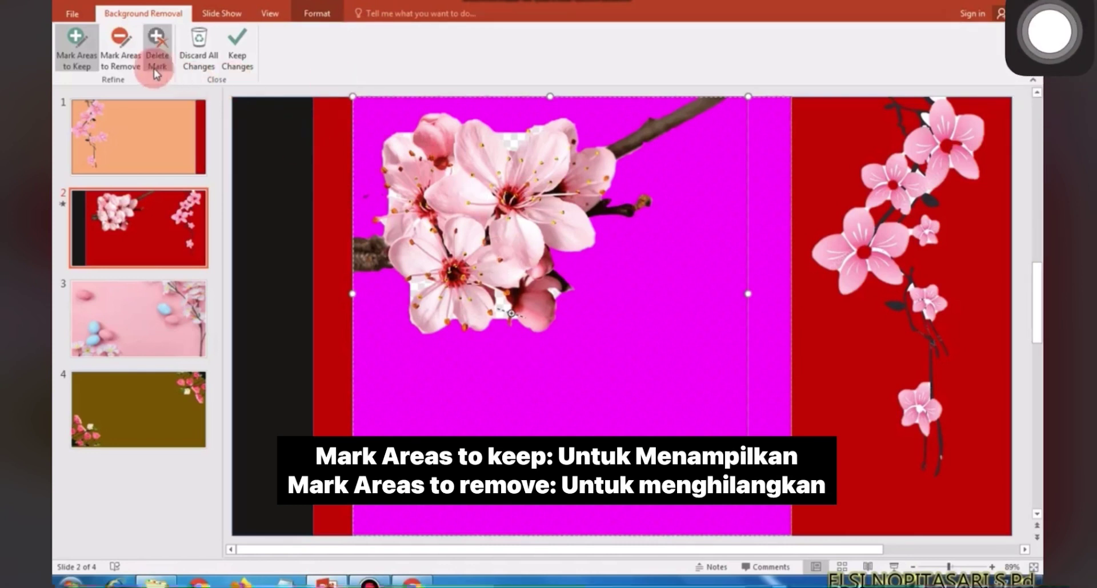
left_click(127, 67)
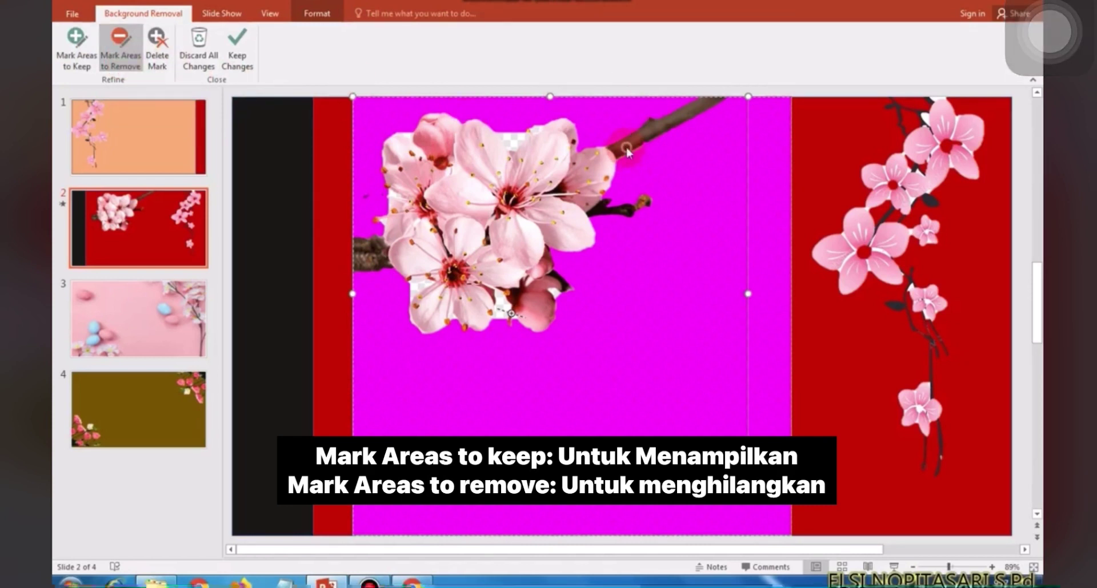
left_click(729, 101)
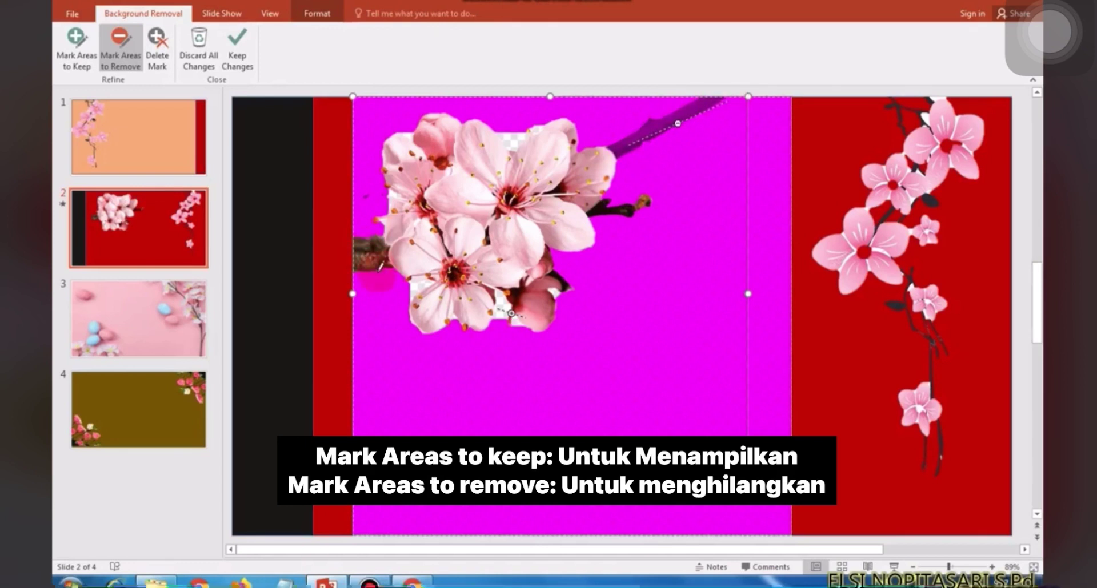
left_click(379, 265)
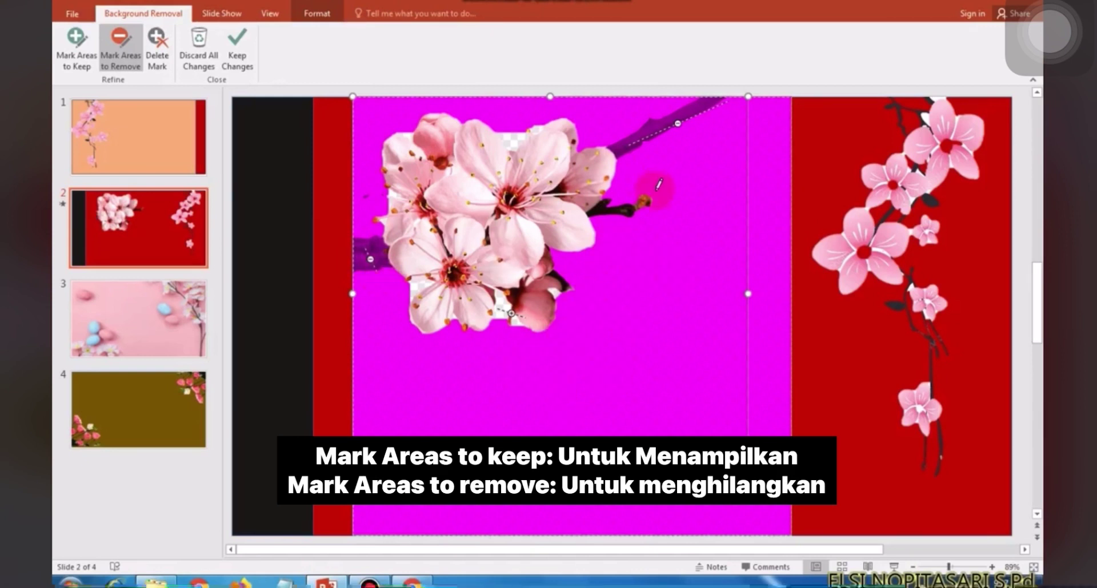
left_click(581, 213)
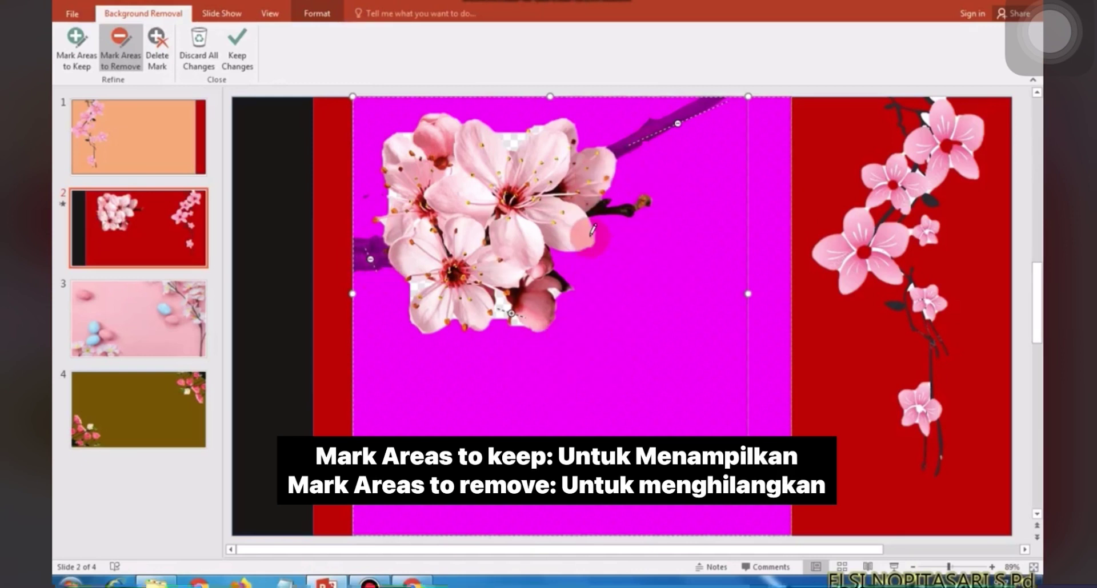
left_click(245, 43)
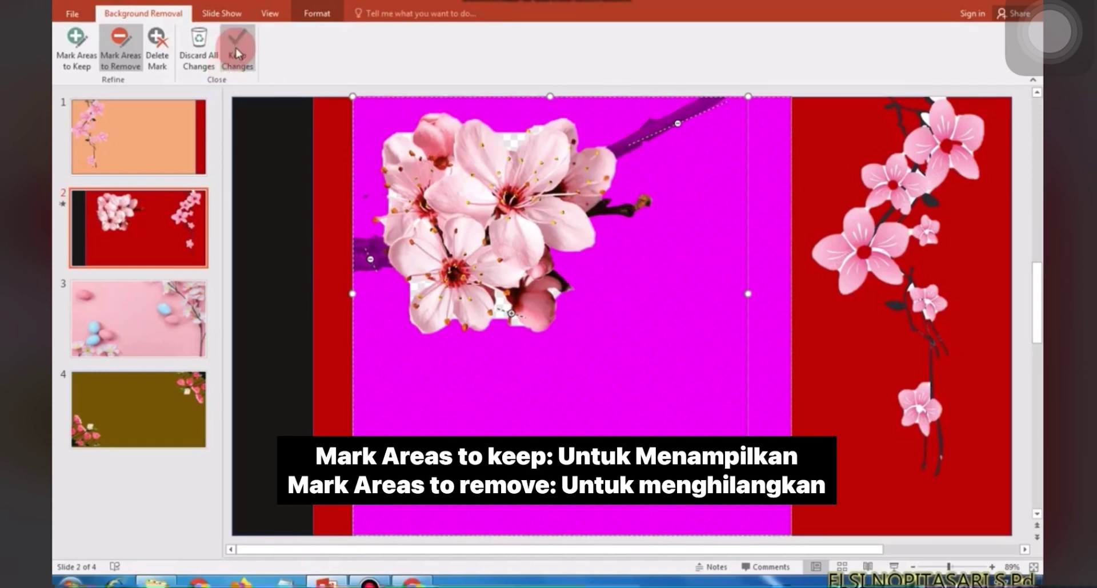
- Keep the background removal, shrink the blossom cluster to 6.03", and place it upper left
left_click(237, 54)
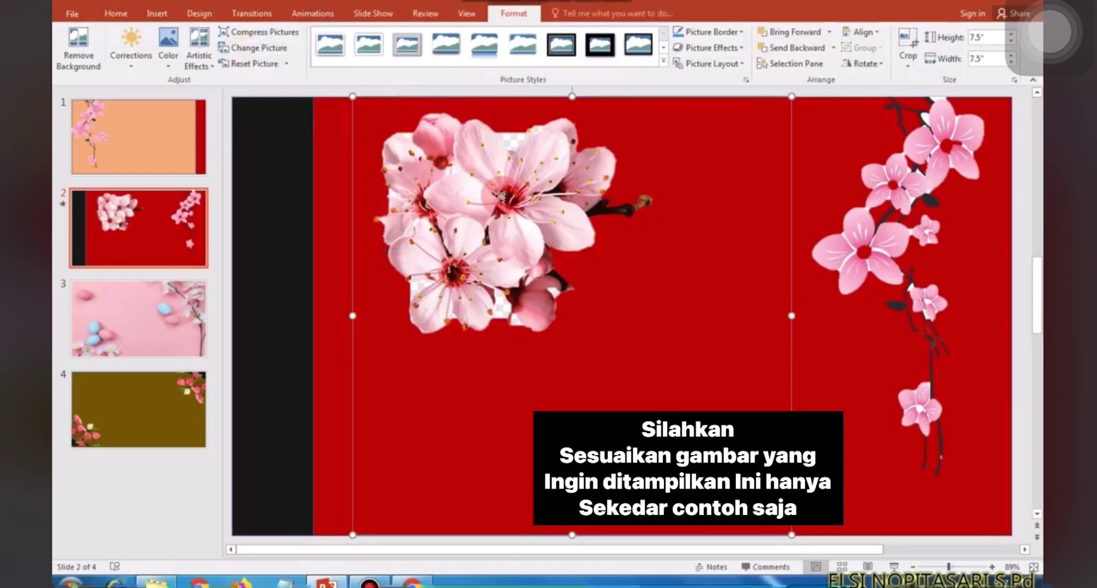
mouse_move(501, 197)
left_mouse_down()
mouse_move(423, 178)
mouse_move(440, 314)
left_mouse_up()
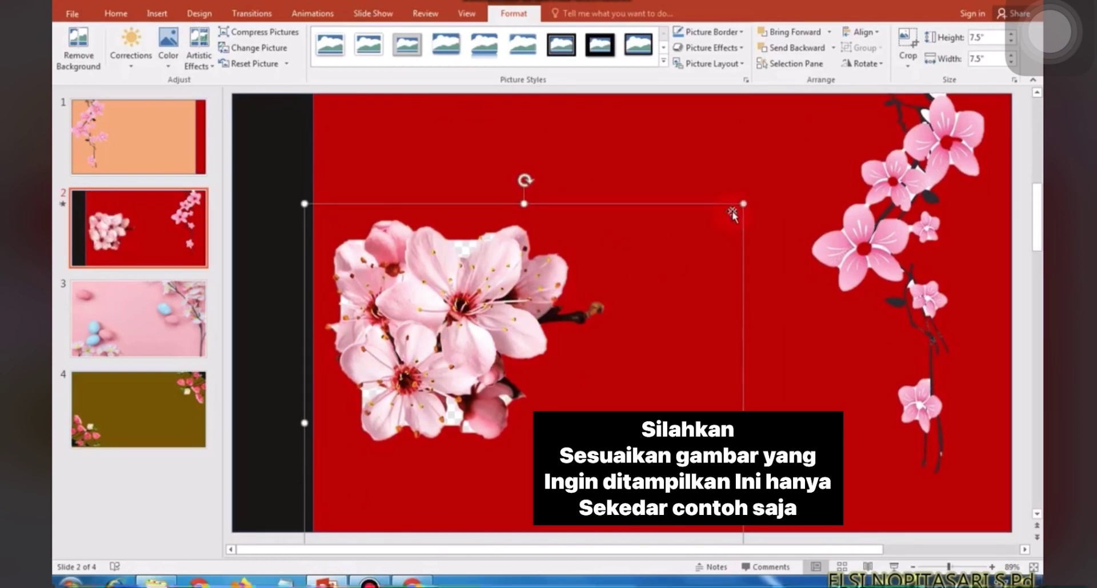
left_click_drag(742, 205, 561, 291)
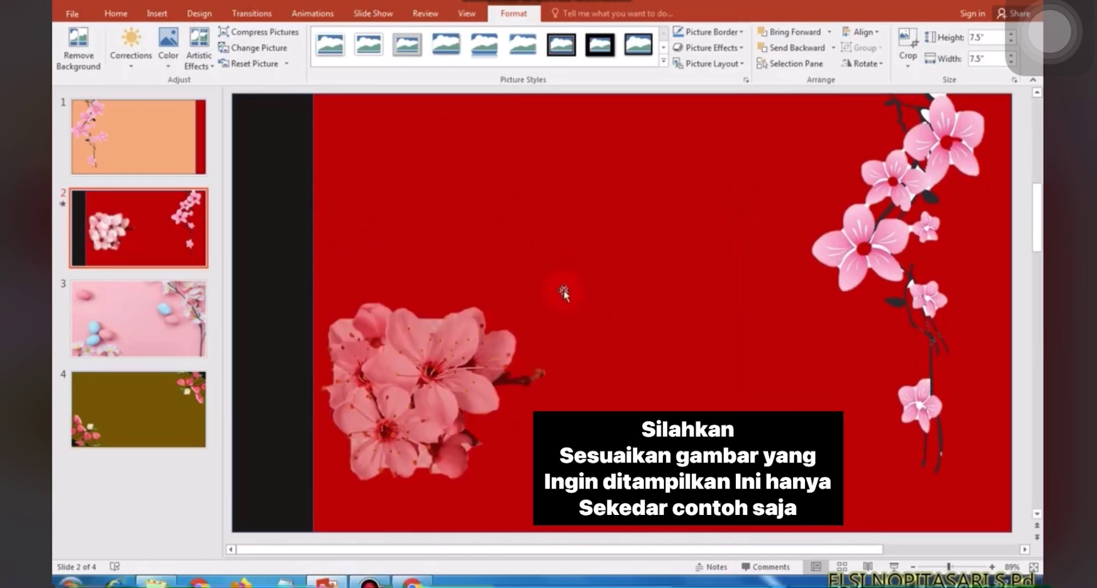
mouse_move(434, 369)
left_mouse_down()
mouse_move(424, 143)
mouse_move(501, 225)
left_mouse_up()
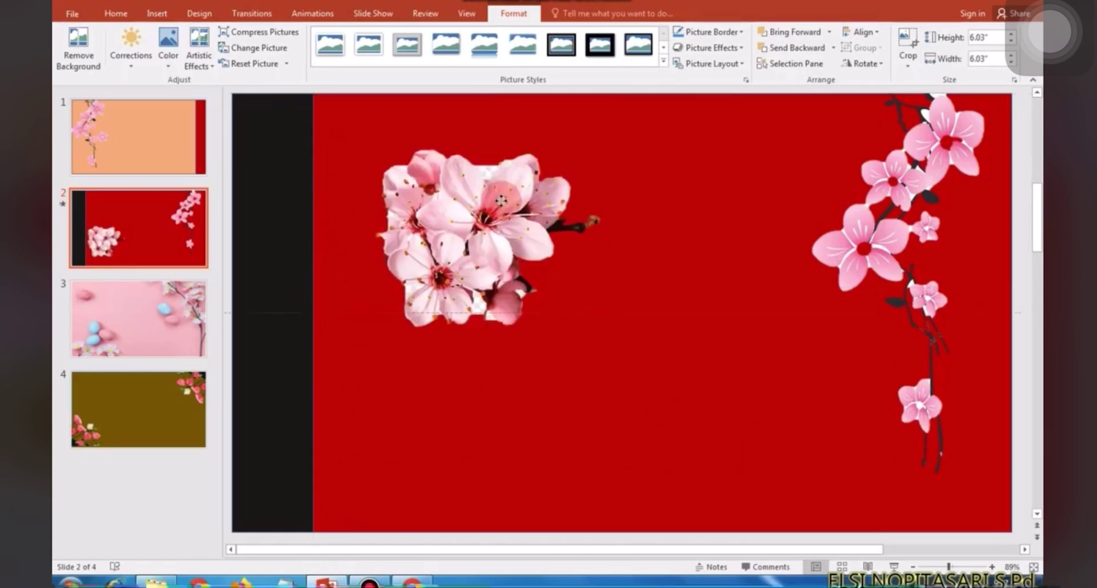
- Go to slide 4 and delete its bottom-left rose picture
left_click(187, 394)
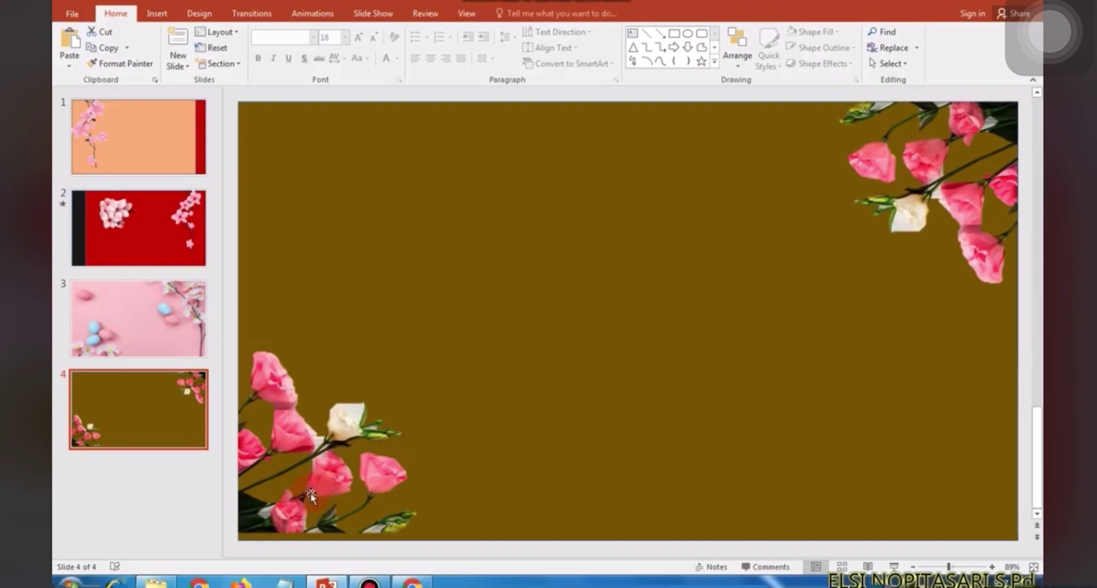
left_click(367, 460)
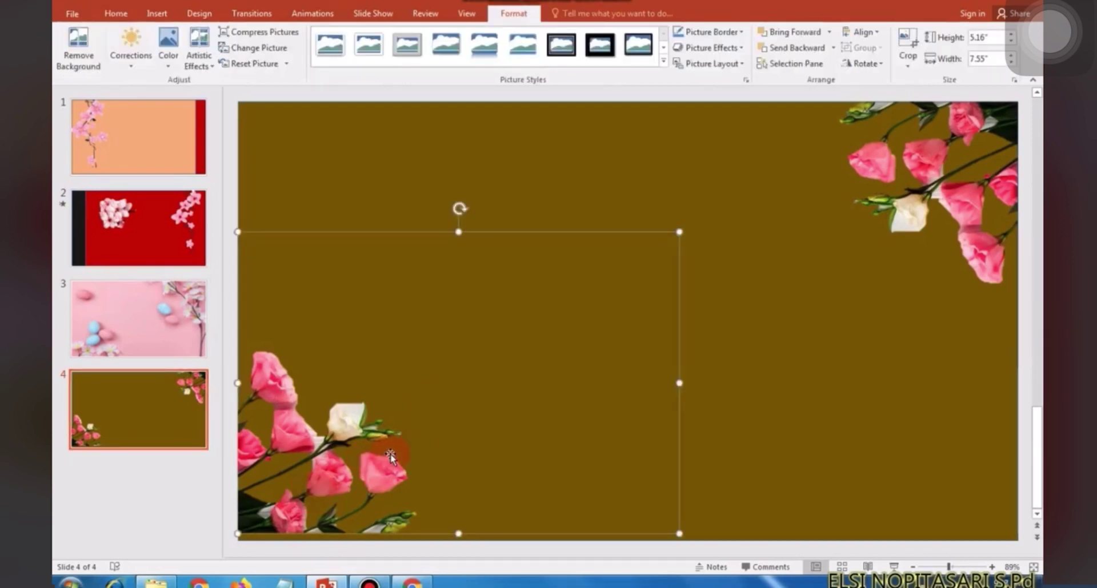
key("Delete")
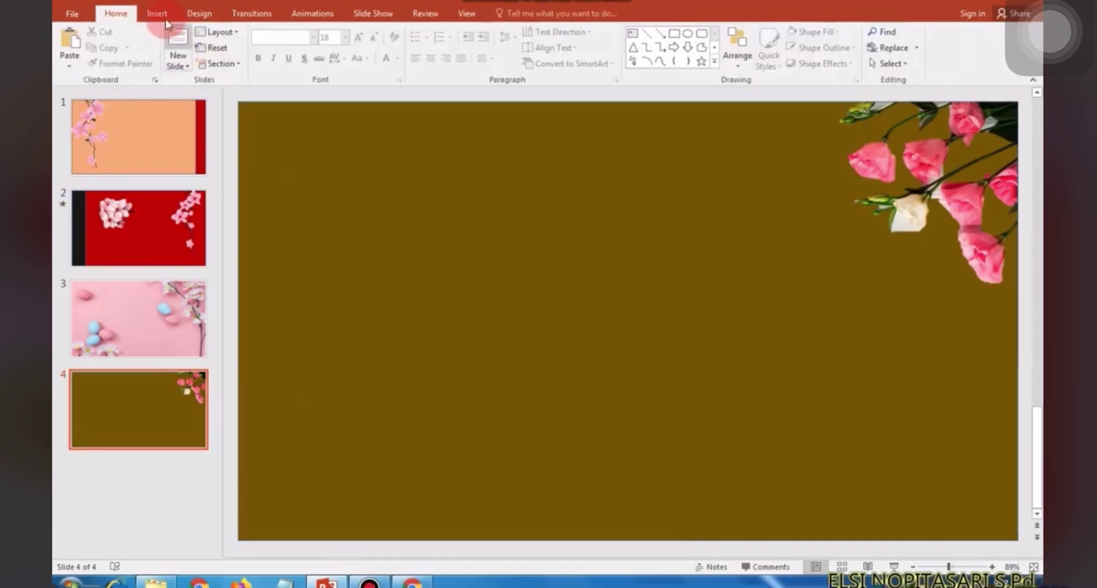
left_click(165, 23)
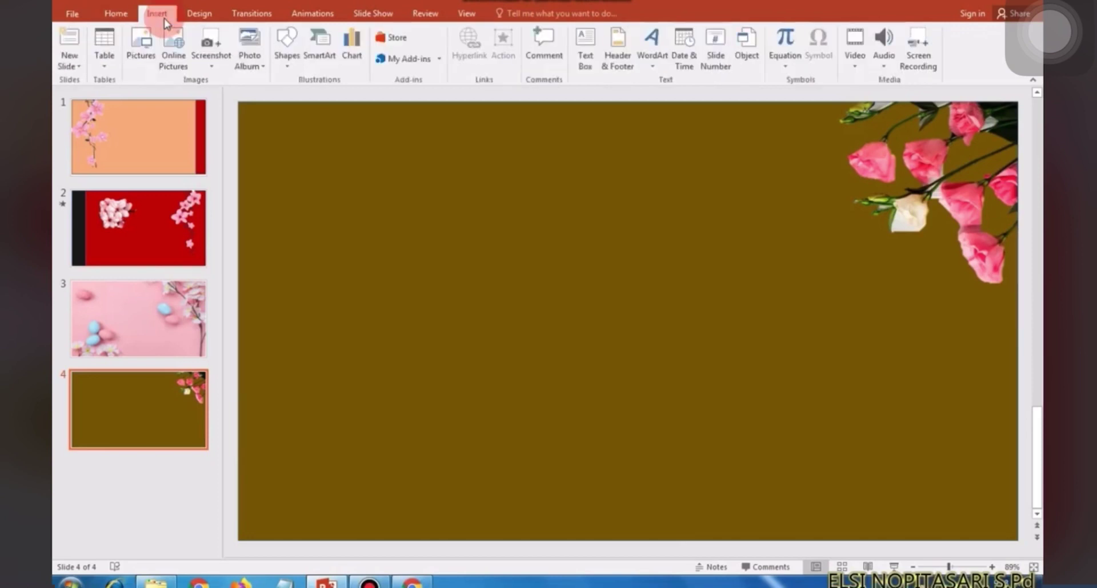
- Insert the roses-on-white-wood photo gambar-background-bunga-cantik-HD_14 onto slide 4
left_click(150, 59)
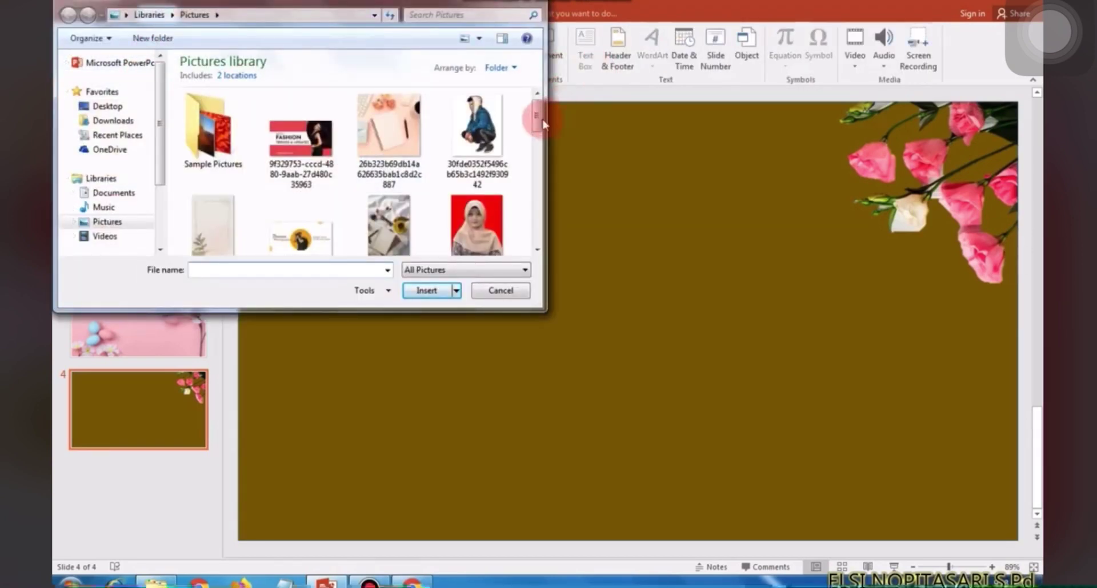
mouse_move(535, 115)
left_mouse_down()
mouse_move(545, 201)
mouse_move(547, 190)
left_mouse_up()
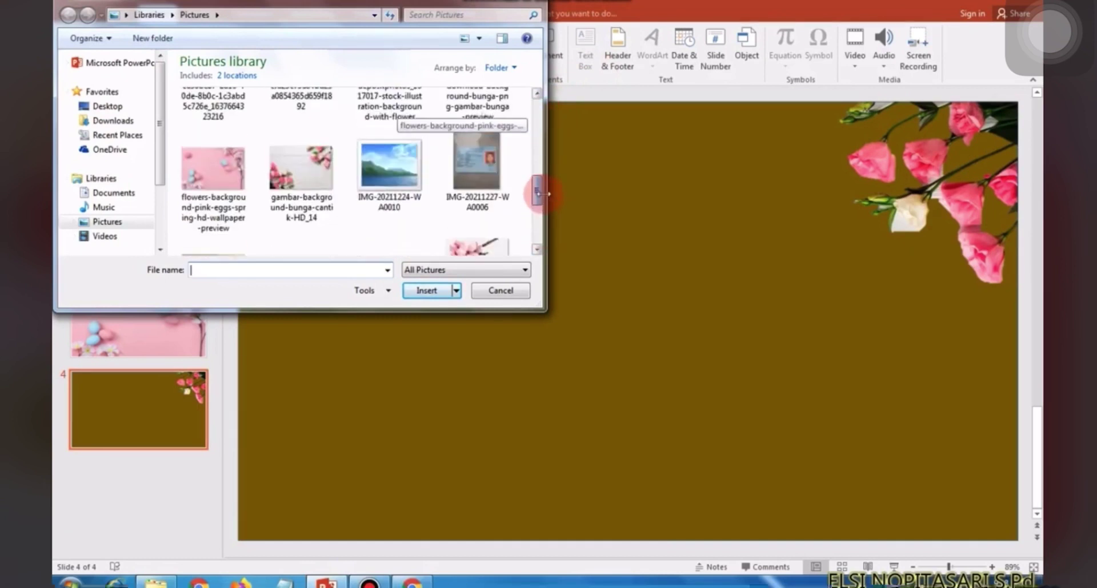
left_click(309, 155)
double_click(309, 155)
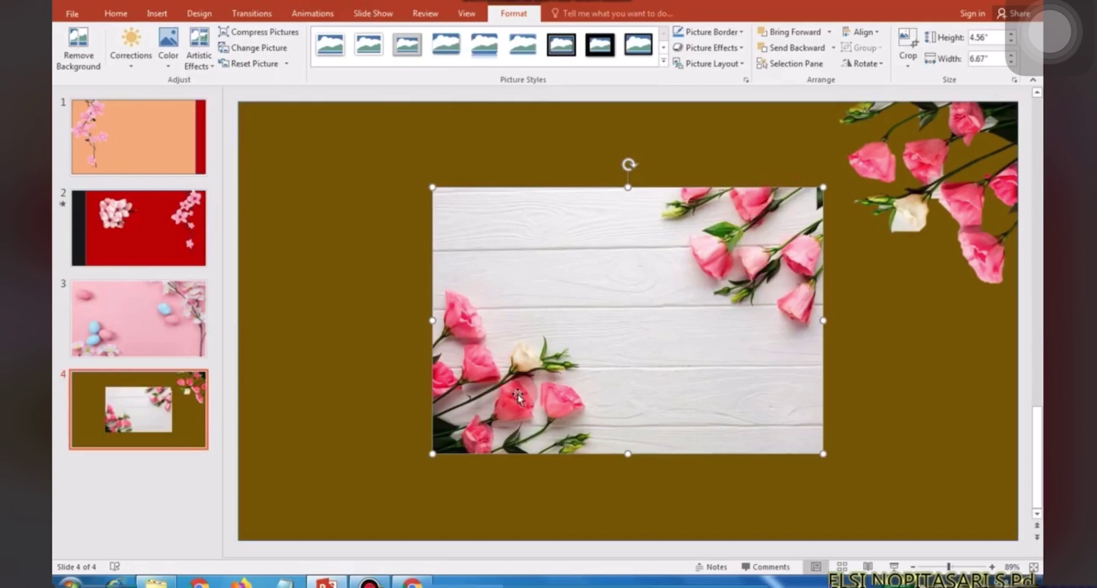
- Start background removal on the rose photo and stretch the keep region to its top-left and bottom-right corners
left_click(117, 130)
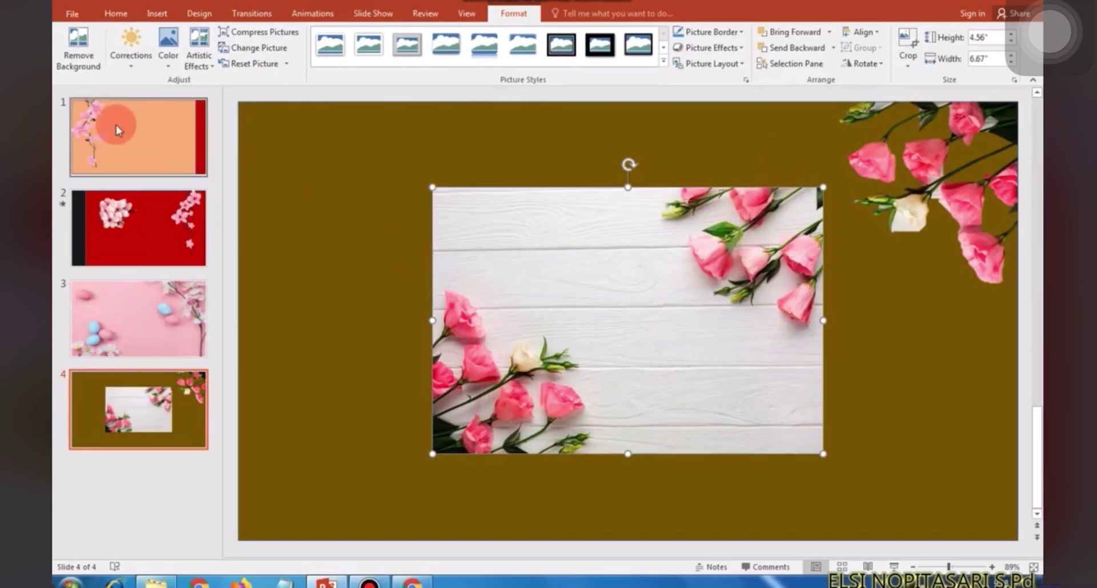
left_click(74, 55)
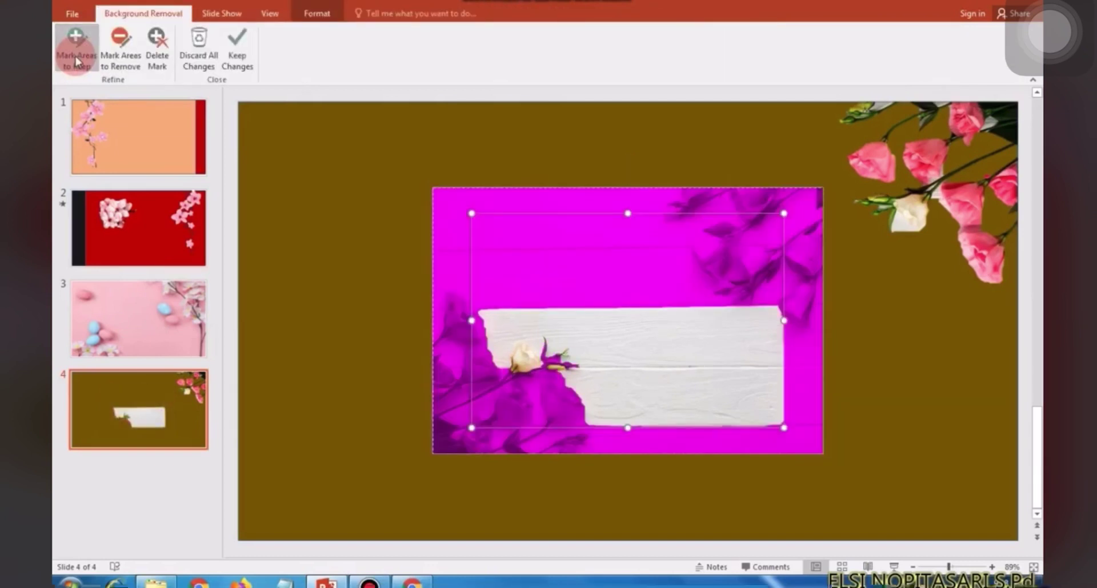
left_click(627, 323)
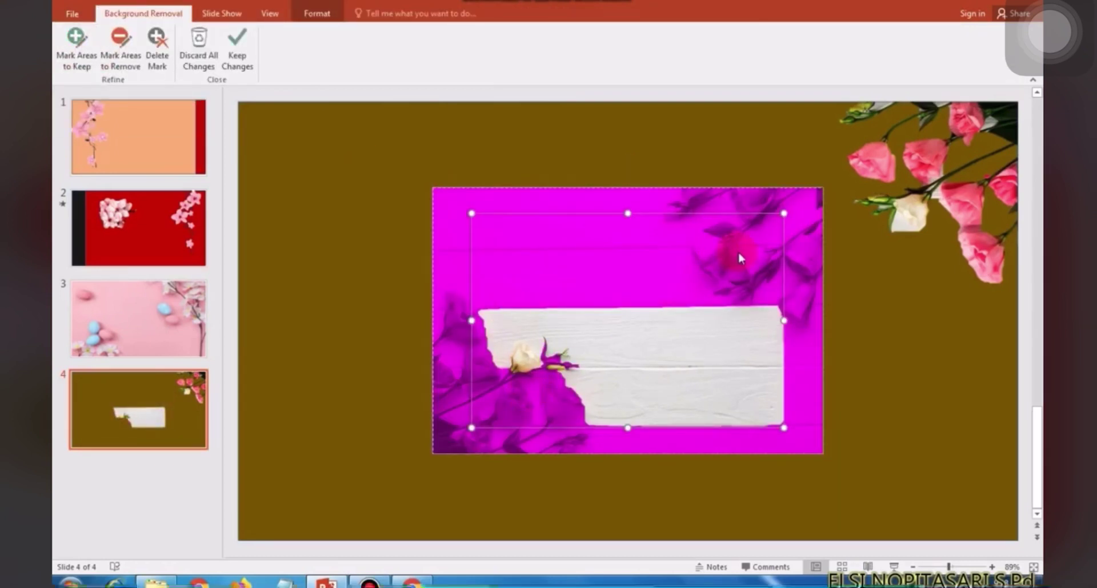
left_click(617, 361)
left_click(569, 305)
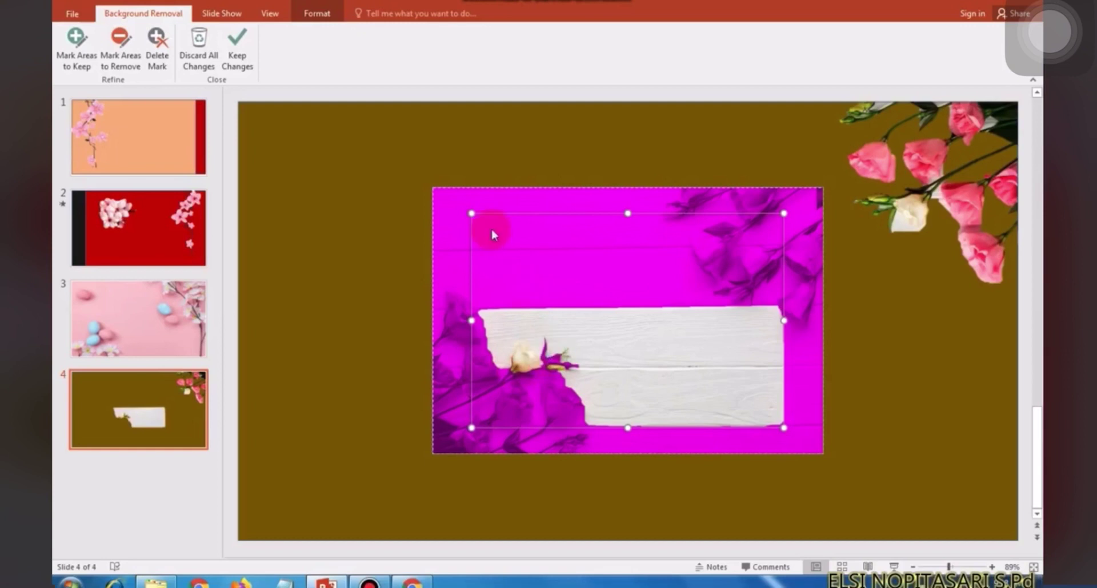
left_click_drag(469, 214, 432, 191)
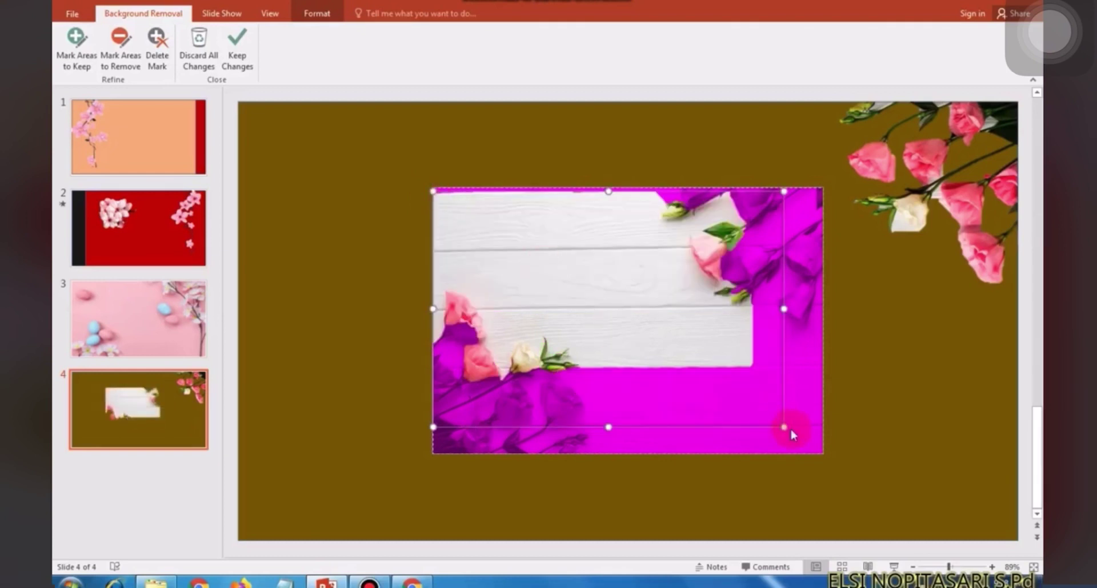
left_click_drag(783, 427, 835, 457)
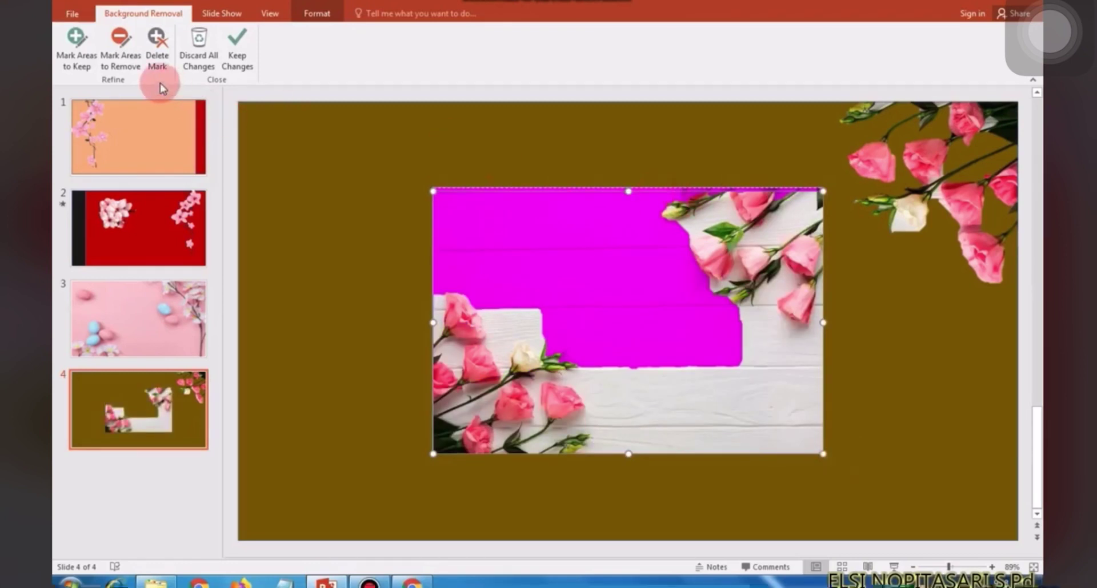
- Mark the white wooden boards above, below and beside the left roses for removal
left_click(120, 63)
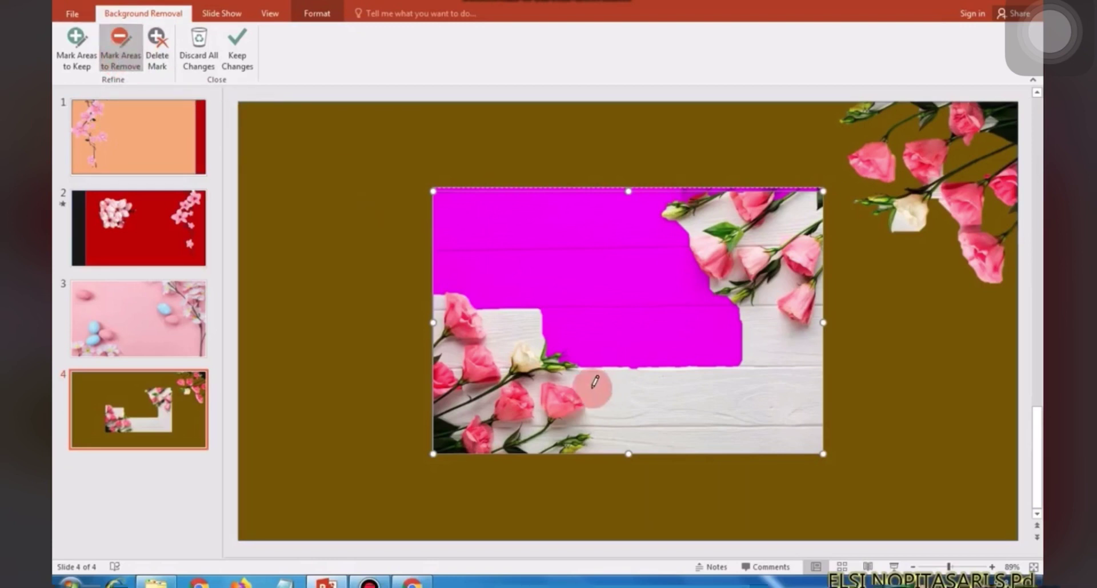
left_click_drag(594, 390, 732, 394)
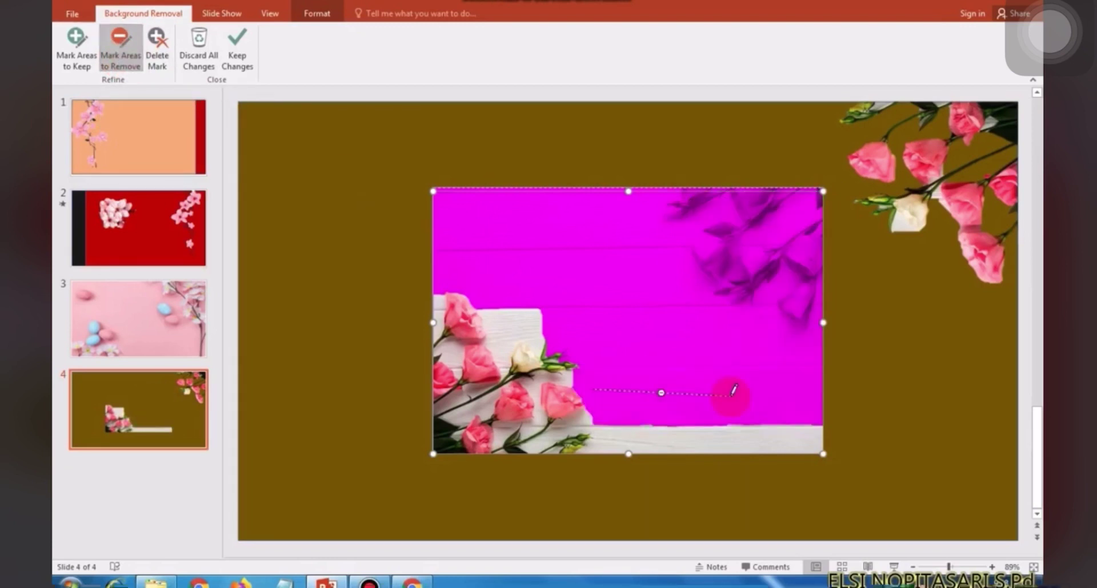
left_click_drag(603, 451, 773, 440)
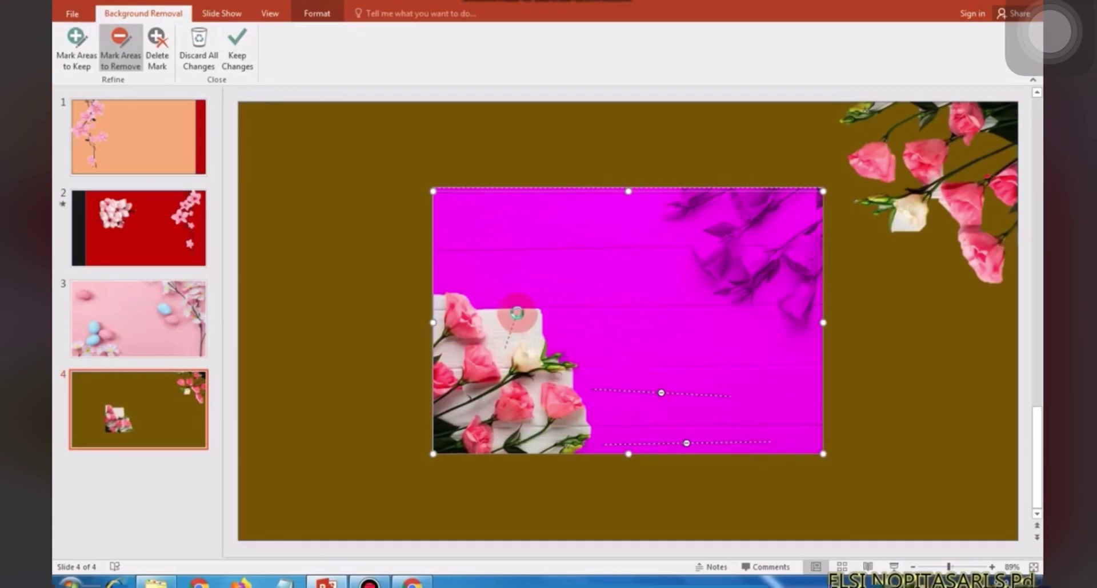
left_click_drag(515, 316, 507, 345)
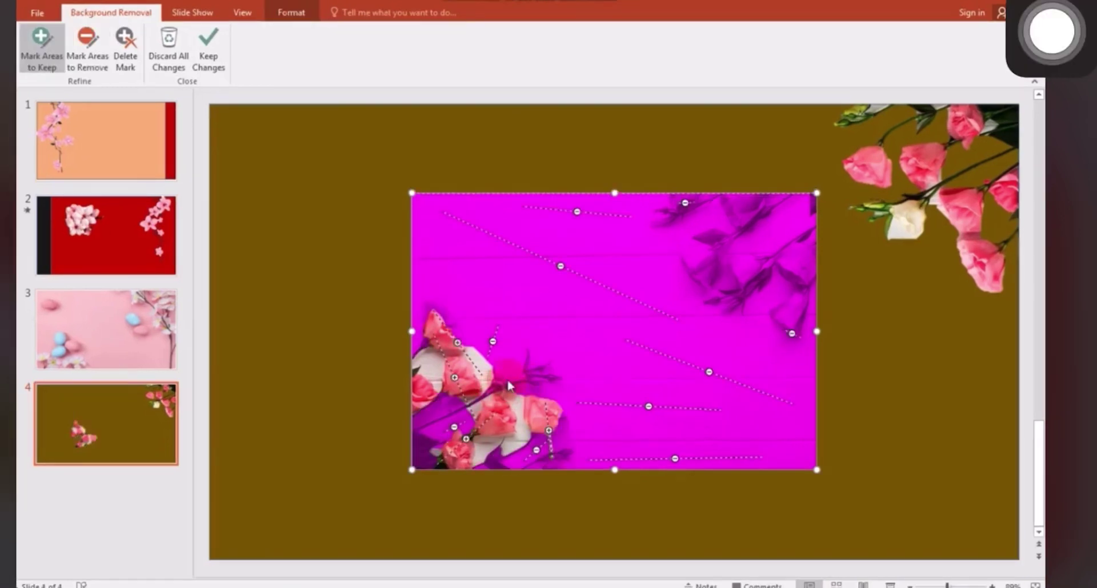
- Mark each rose, the white blossom and the stem of the lower-left cluster to keep
left_click_drag(547, 362, 494, 387)
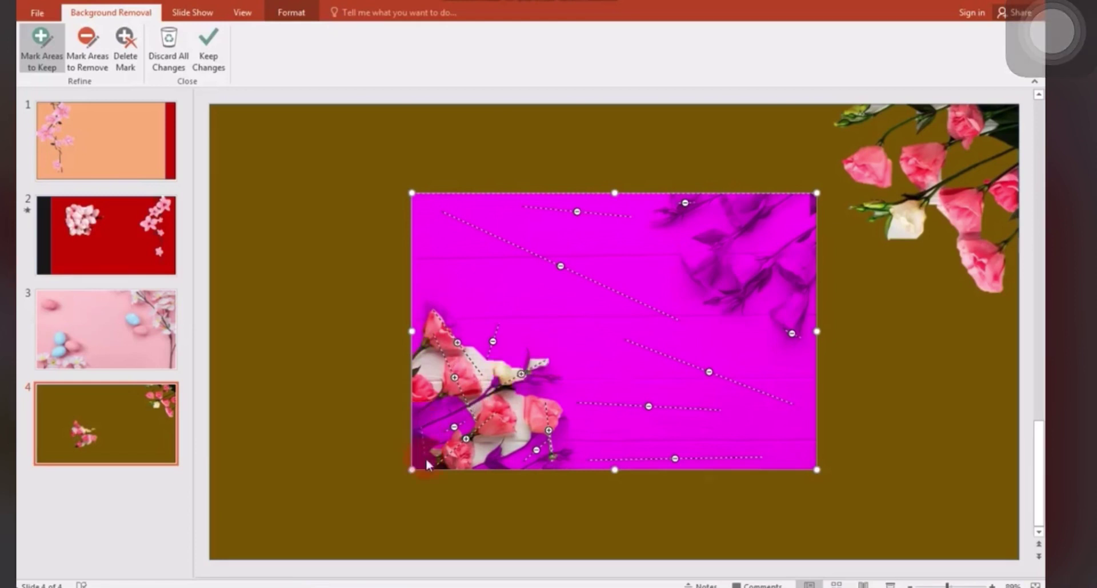
left_click_drag(427, 456, 423, 427)
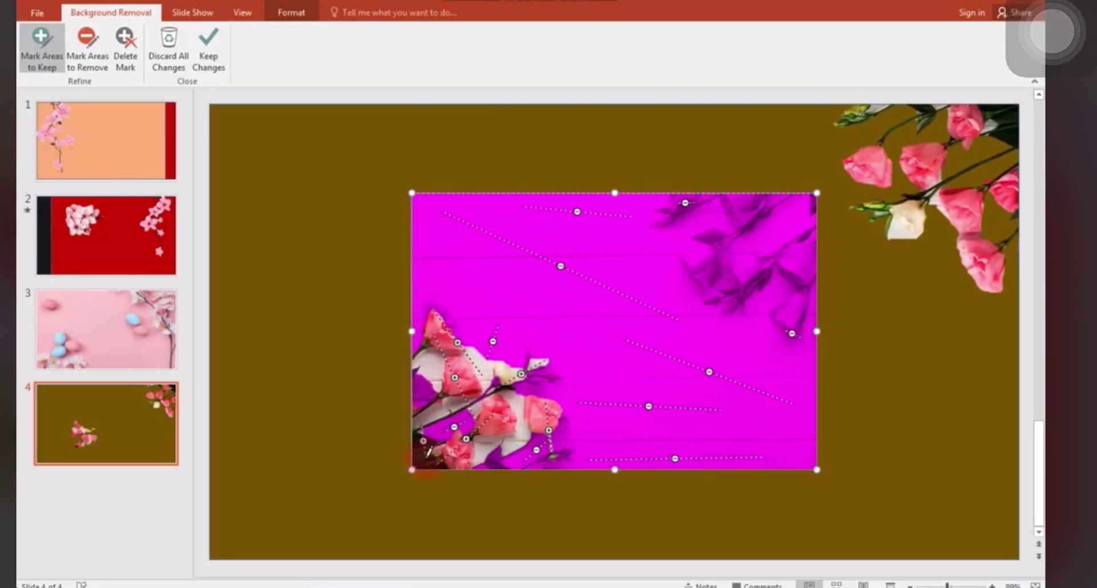
left_click(425, 391)
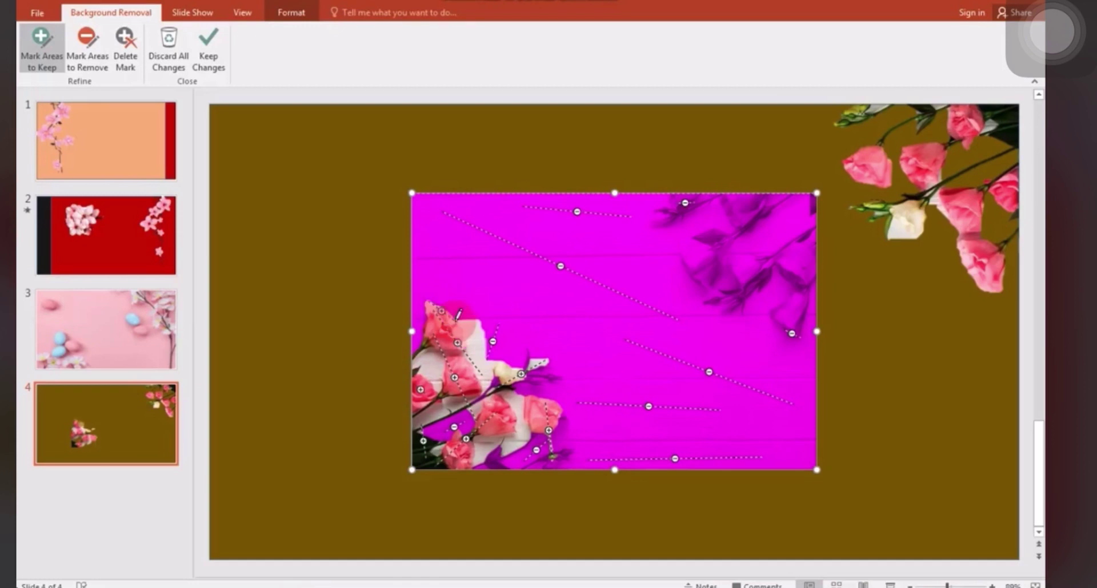
left_click_drag(458, 315, 426, 307)
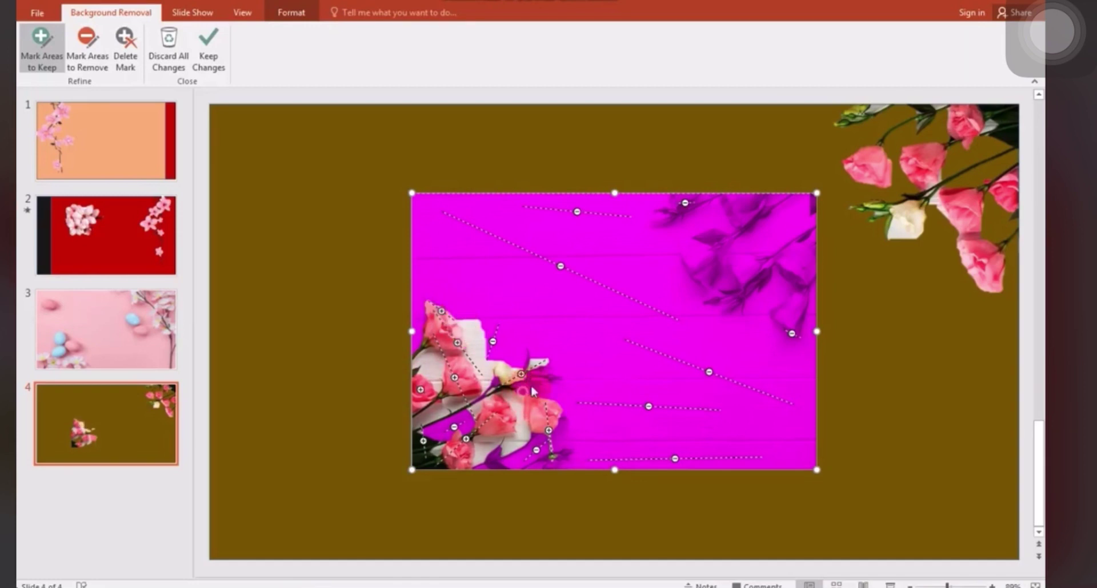
left_click_drag(582, 374, 528, 382)
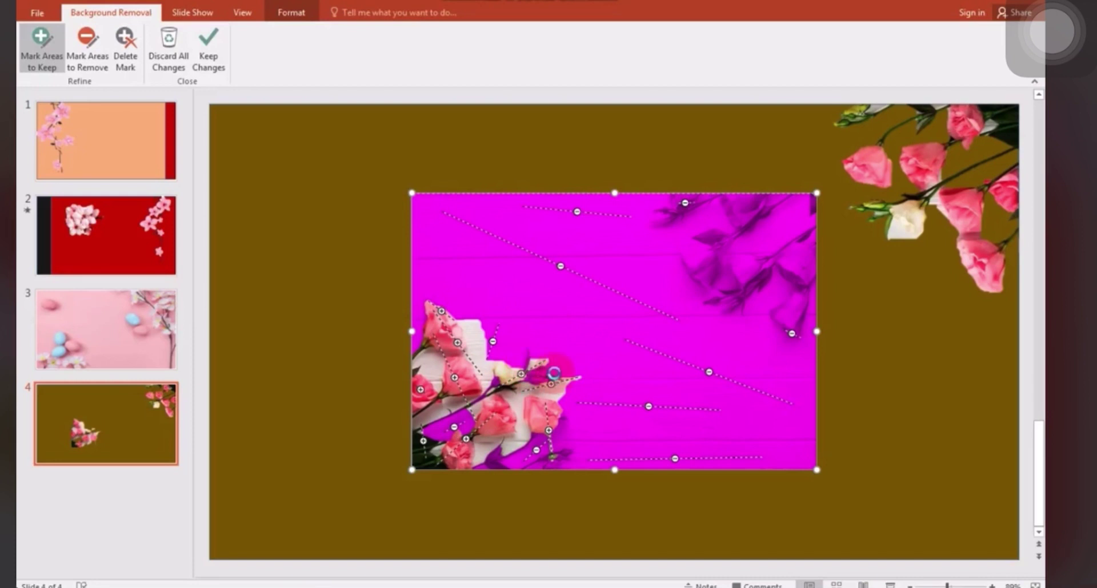
left_click_drag(558, 366, 534, 377)
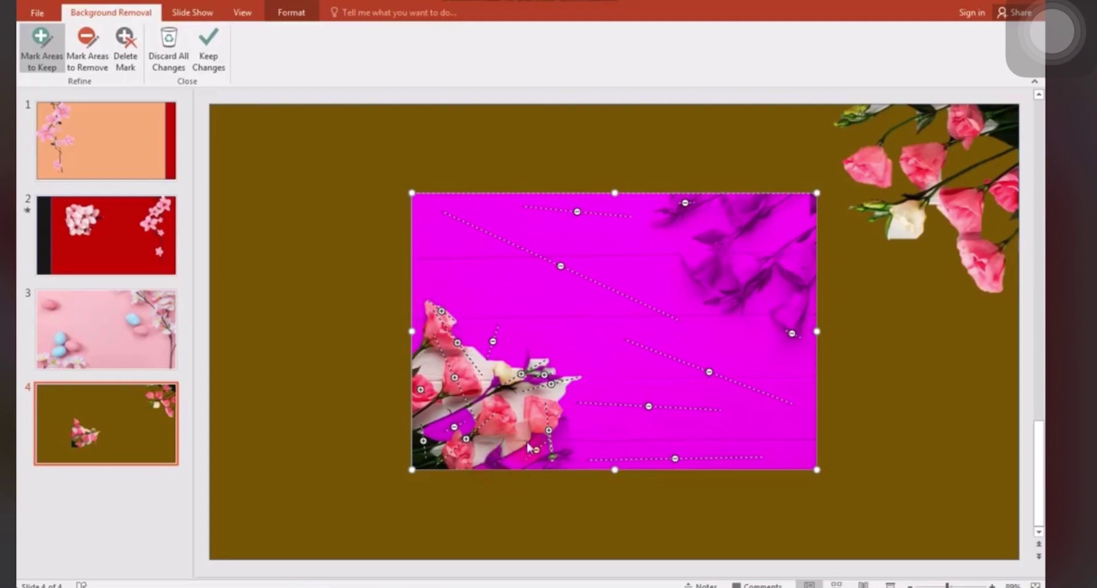
left_click_drag(526, 440, 493, 466)
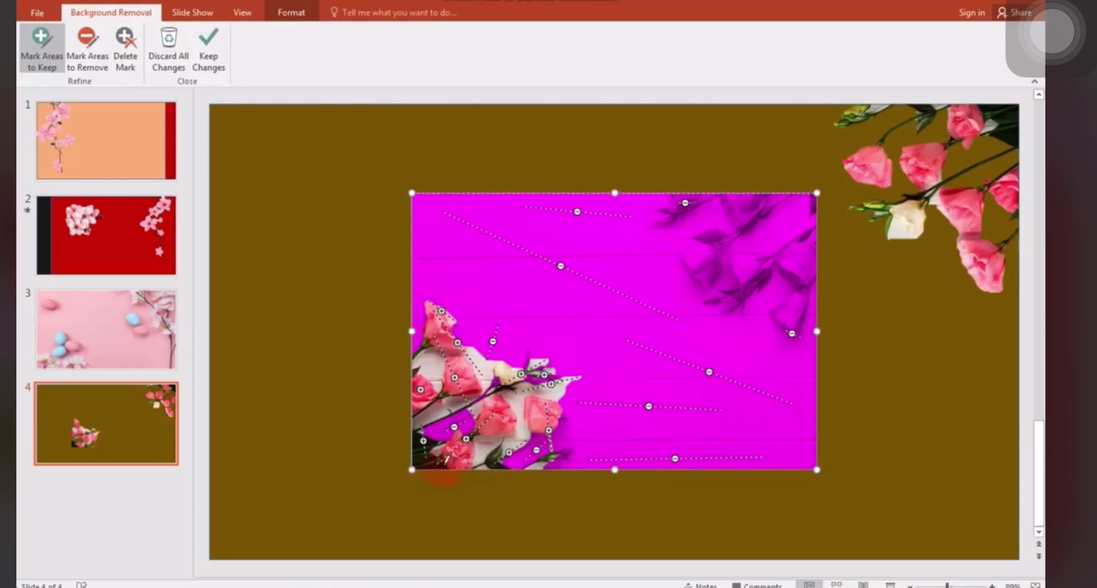
left_click(532, 362)
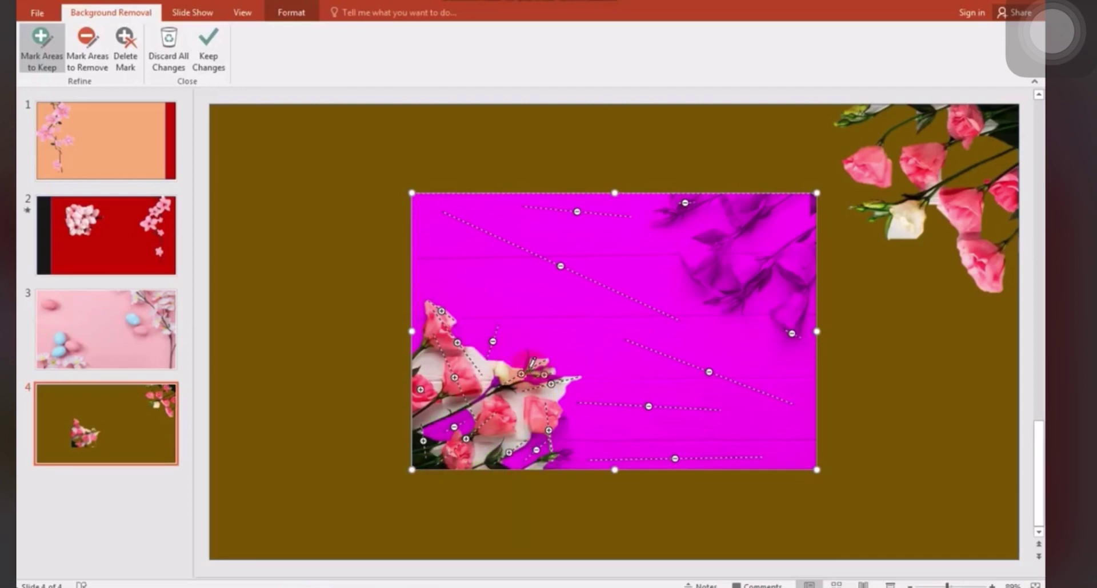
left_click_drag(526, 353, 502, 375)
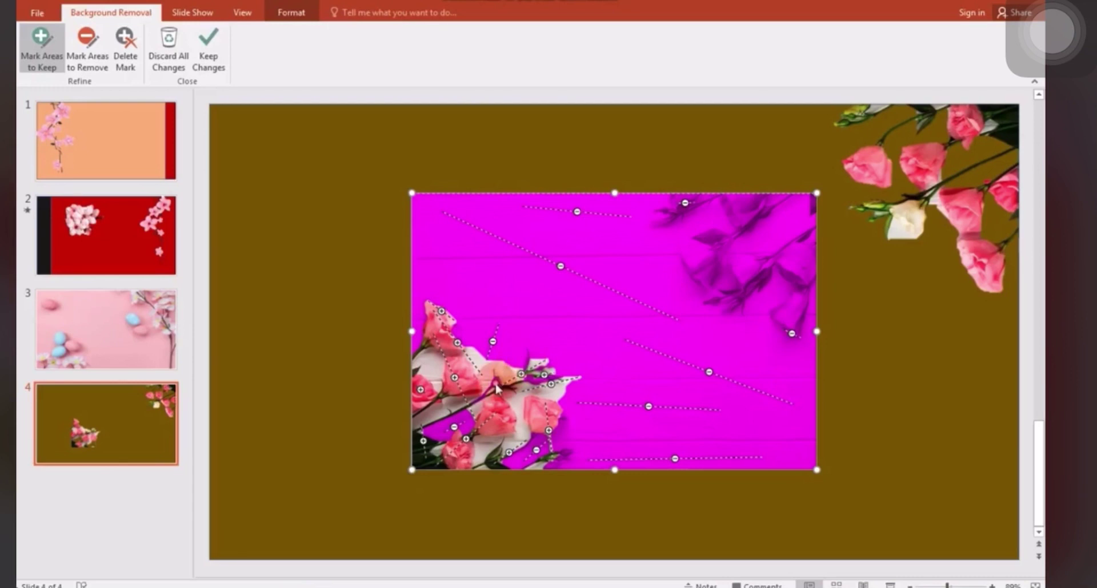
left_click_drag(485, 393, 539, 375)
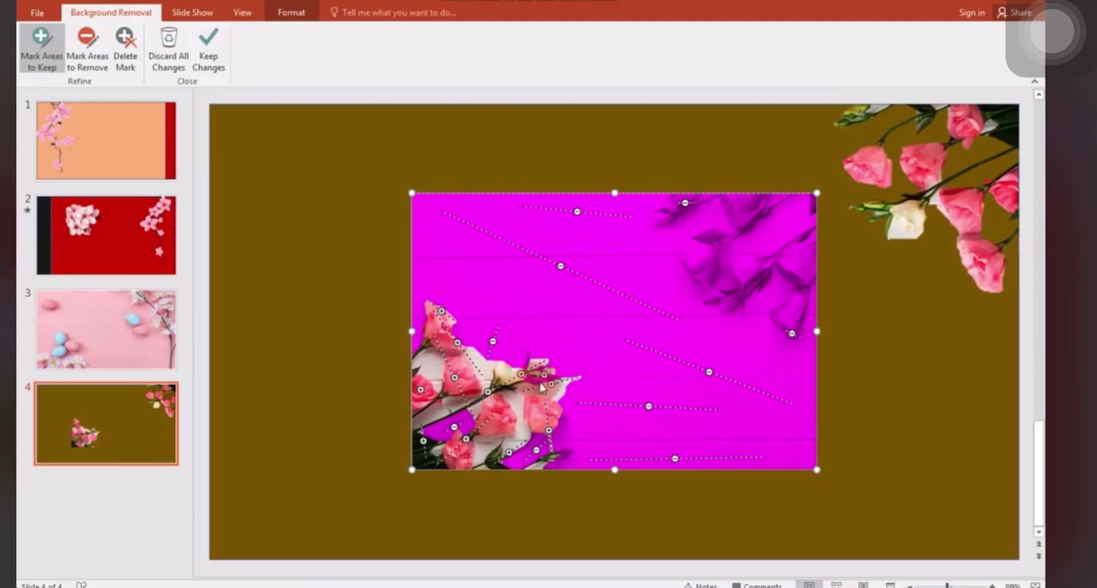
left_click_drag(544, 375, 526, 387)
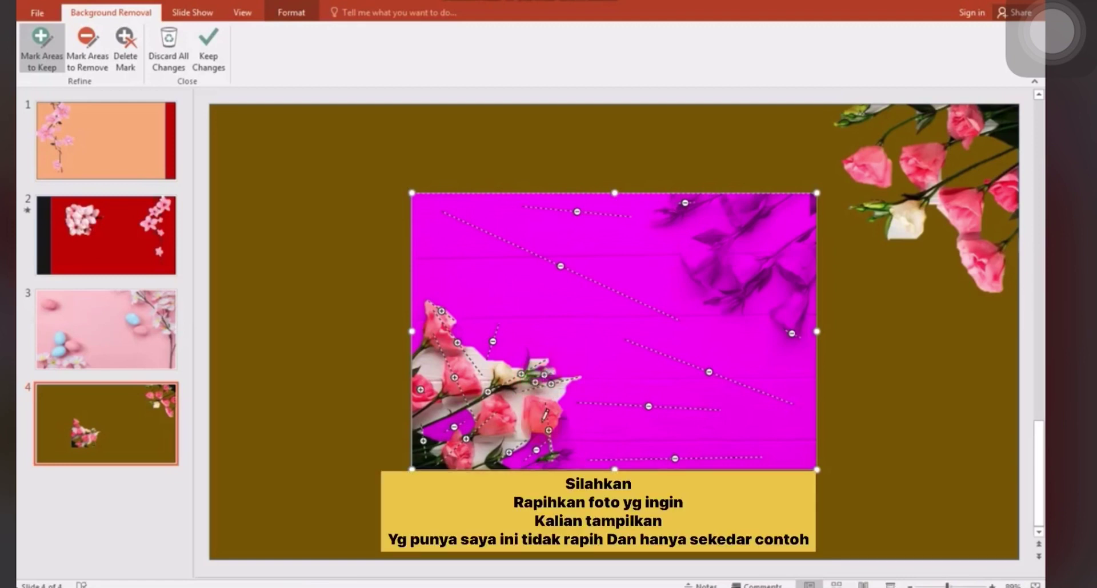
- Apply the background removal, then move the rose cluster up-left and enlarge it to 6.14" by 8.98"
left_click(208, 49)
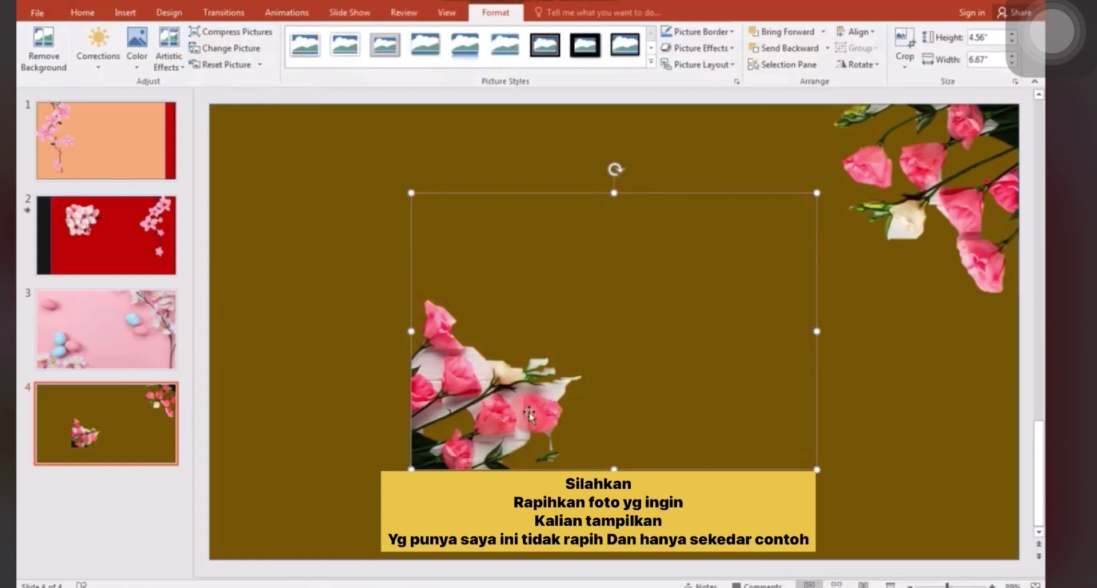
left_click_drag(520, 403, 401, 307)
left_click(622, 416)
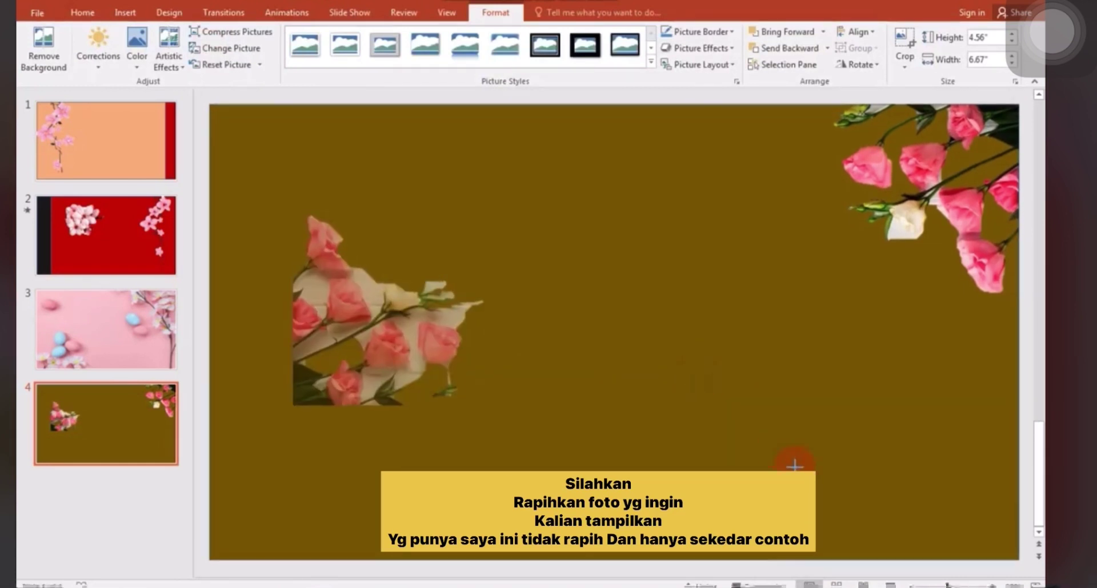
left_click_drag(697, 378, 839, 475)
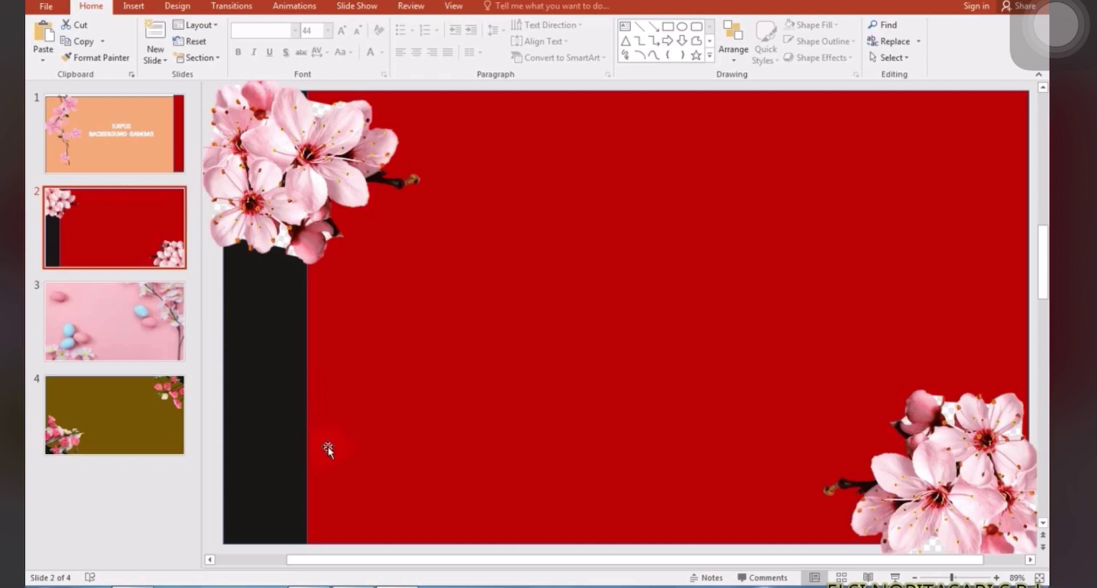
- Paste the red Subscribe button image with its play icon onto slide 2
key("ctrl+v")
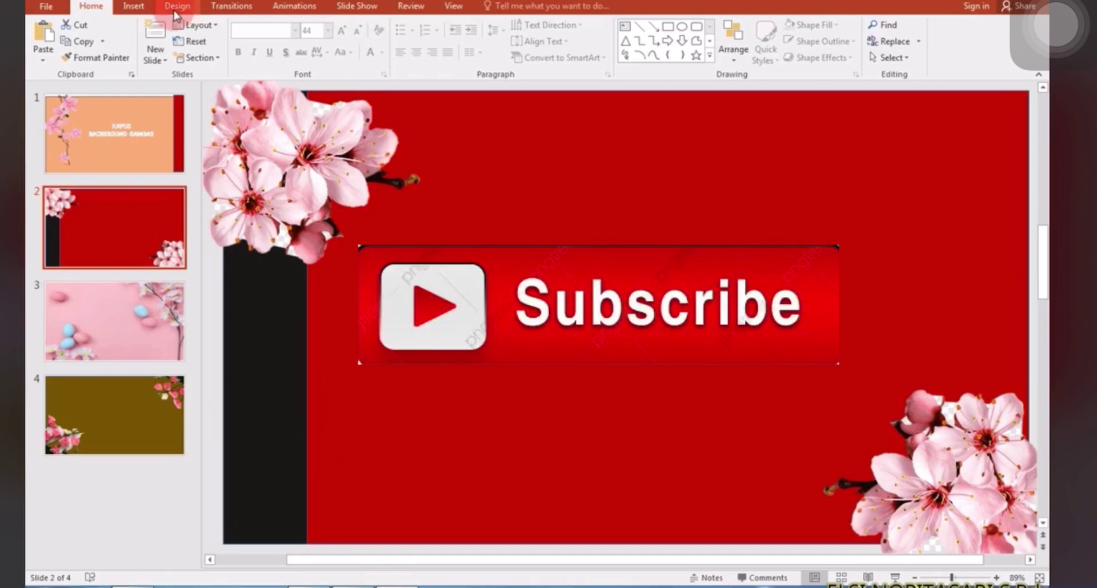